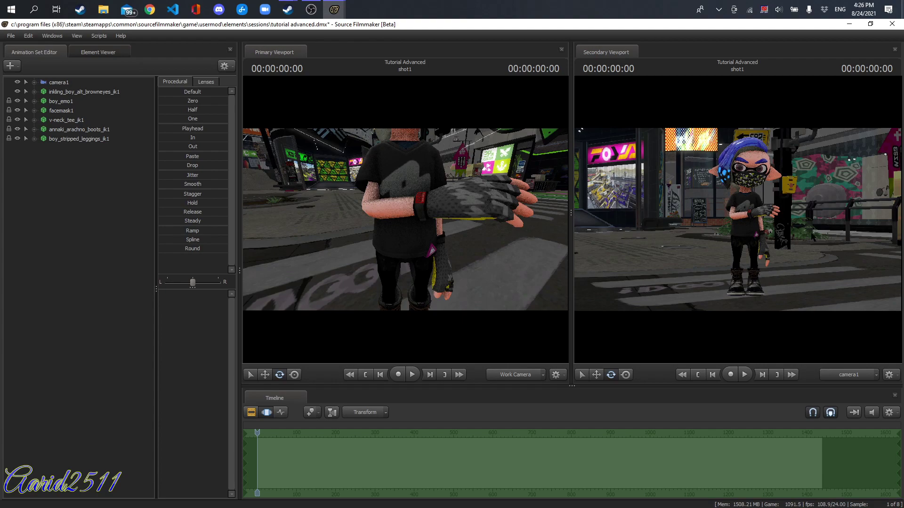
- Disable lighting in the secondary viewport and enable it again to compare the shot
{"action": "right_click", "coordinate": [707, 235]}
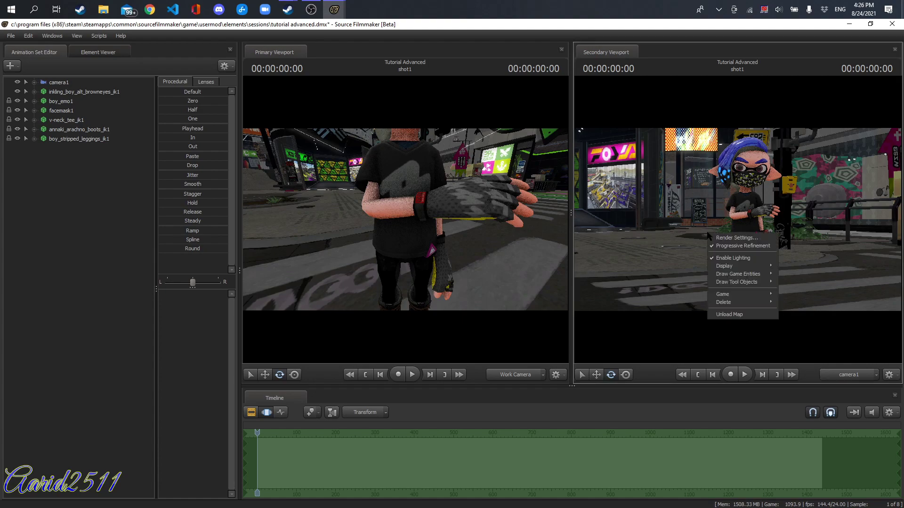
{"action": "left_click", "coordinate": [733, 258]}
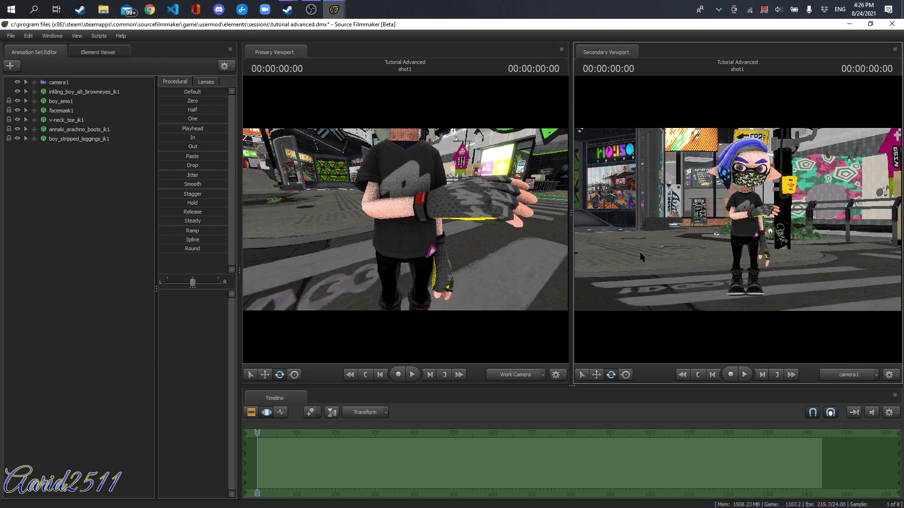
{"action": "right_click", "coordinate": [641, 256]}
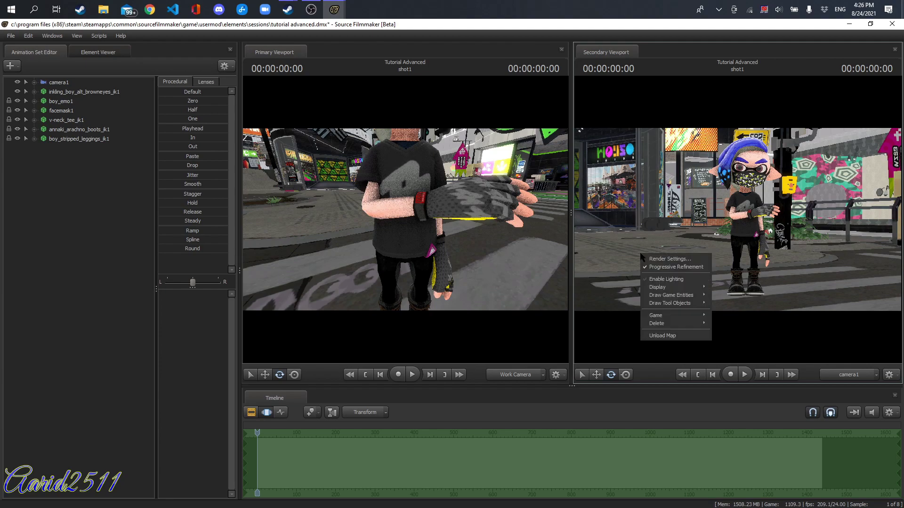
{"action": "left_click", "coordinate": [675, 283]}
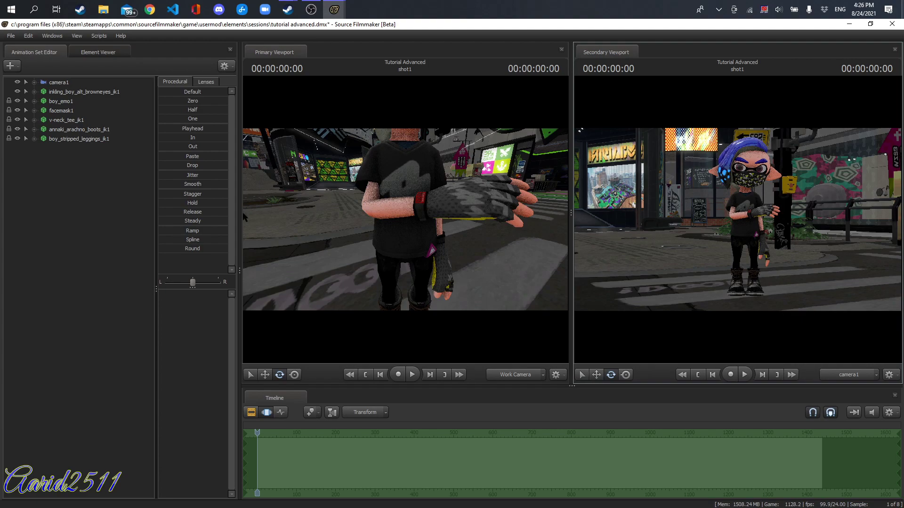
- Create an animation set for a new light and look through light1 in the primary viewport
{"action": "right_click", "coordinate": [51, 202]}
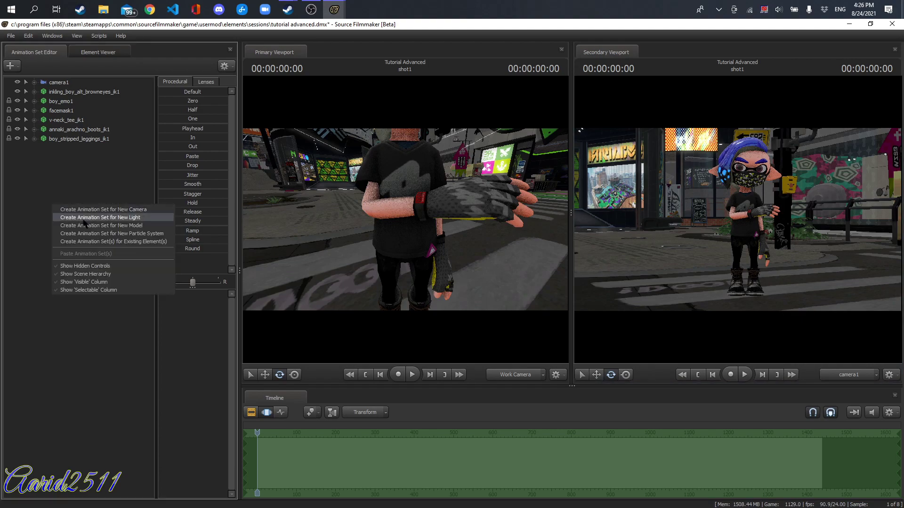
{"action": "left_click", "coordinate": [83, 218]}
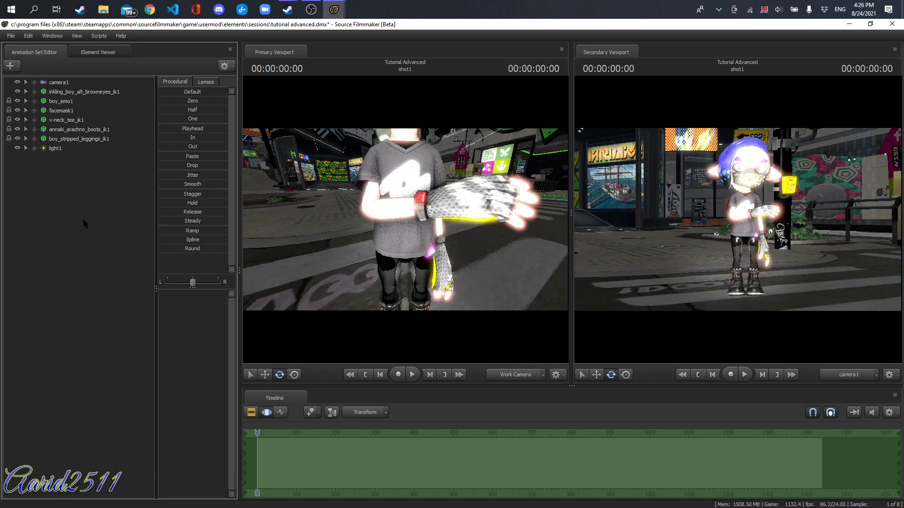
{"action": "left_click_drag", "start_coordinate": [55, 148], "coordinate": [360, 211]}
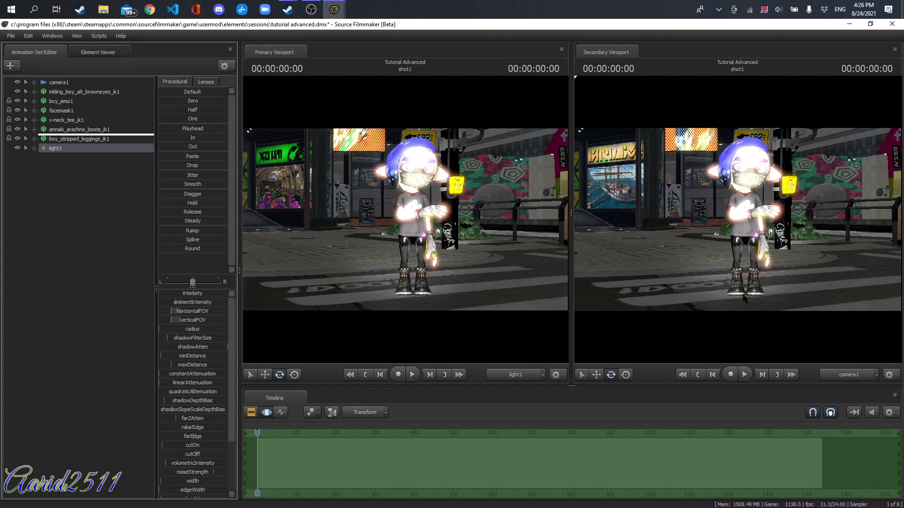
- Move light1 back and above the ground in front of the character, aimed at him
{"action": "mouse_move", "coordinate": [376, 250]}
{"action": "left_mouse_down"}
{"action": "mouse_move", "coordinate": [362, 249]}
{"action": "mouse_move", "coordinate": [360, 207]}
{"action": "mouse_move", "coordinate": [327, 178]}
{"action": "mouse_move", "coordinate": [320, 129]}
{"action": "mouse_move", "coordinate": [398, 189]}
{"action": "mouse_move", "coordinate": [404, 184]}
{"action": "mouse_move", "coordinate": [405, 220]}
{"action": "left_mouse_up"}
{"action": "key", "text": "w"}
{"action": "key", "text": "s"}
{"action": "key", "text": "s"}
{"action": "key", "text": "d"}
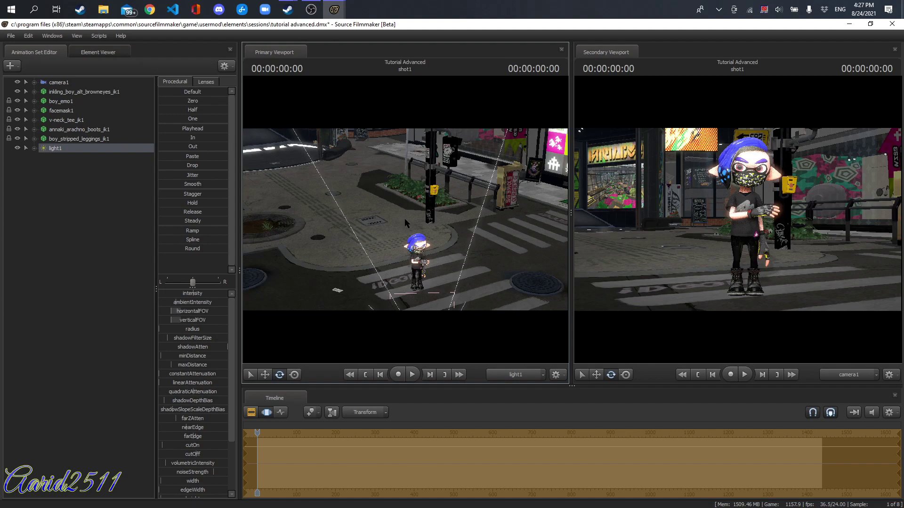
{"action": "left_click_drag", "start_coordinate": [422, 284], "coordinate": [404, 216]}
{"action": "key", "text": "w"}
{"action": "key", "text": "x"}
{"action": "key", "text": "w"}
{"action": "key", "text": "s"}
{"action": "key", "text": "d"}
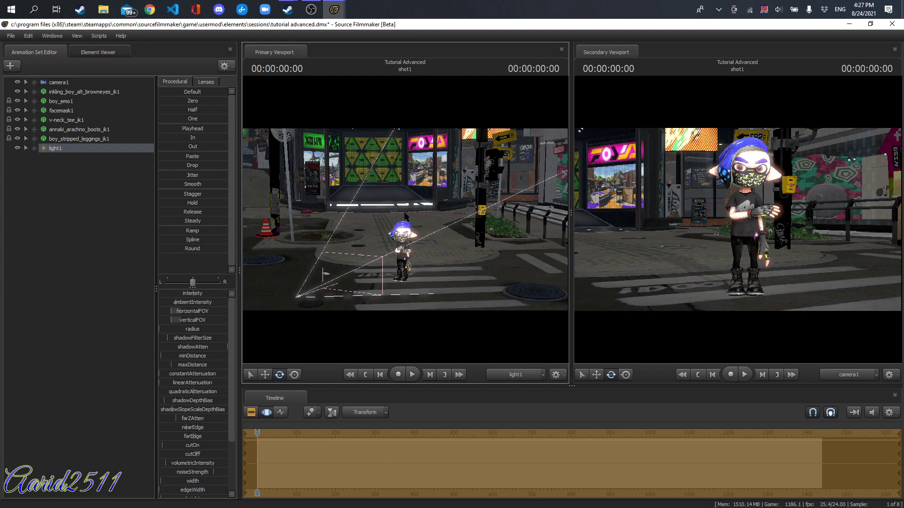
{"action": "left_click_drag", "start_coordinate": [404, 216], "coordinate": [404, 222]}
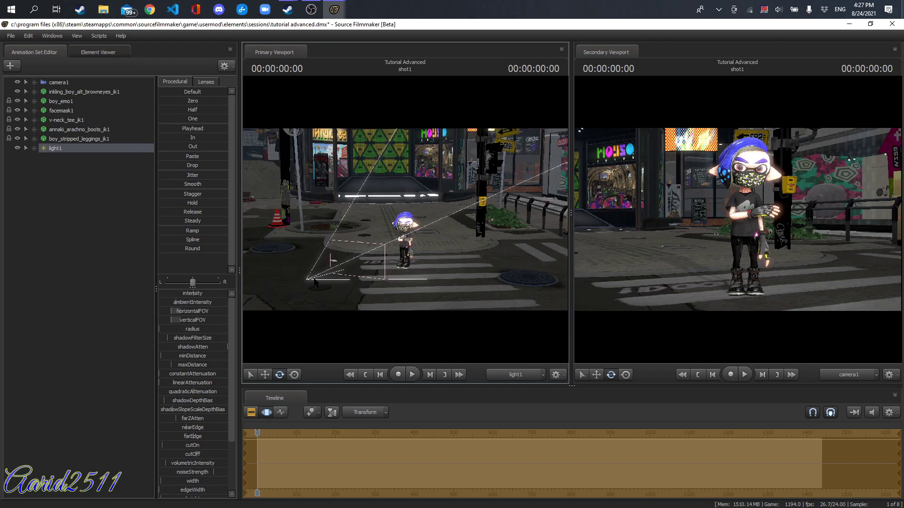
- Widen light1's horizontalFOV and verticalFOV to their maximum and reposition the light farther away above the street
{"action": "left_click_drag", "start_coordinate": [194, 311], "coordinate": [251, 311]}
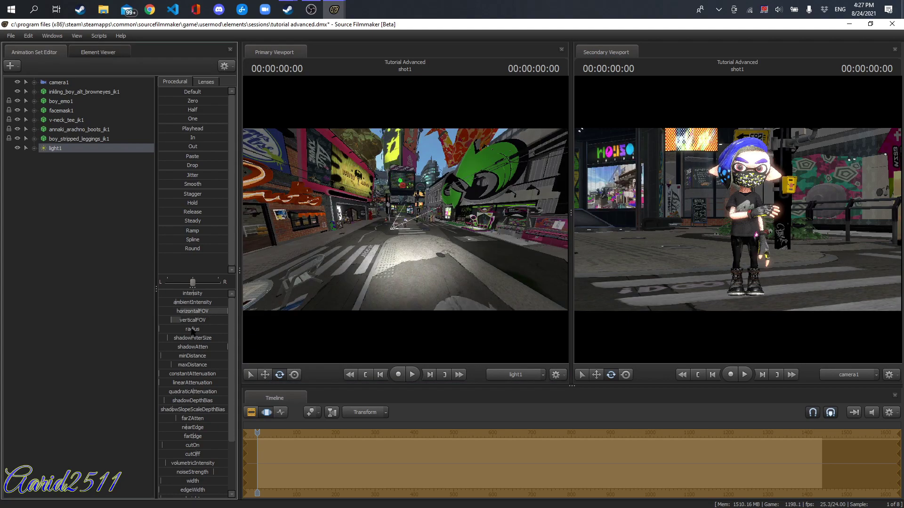
{"action": "left_click_drag", "start_coordinate": [192, 321], "coordinate": [248, 320]}
{"action": "left_click_drag", "start_coordinate": [357, 259], "coordinate": [333, 229]}
{"action": "key", "text": "w"}
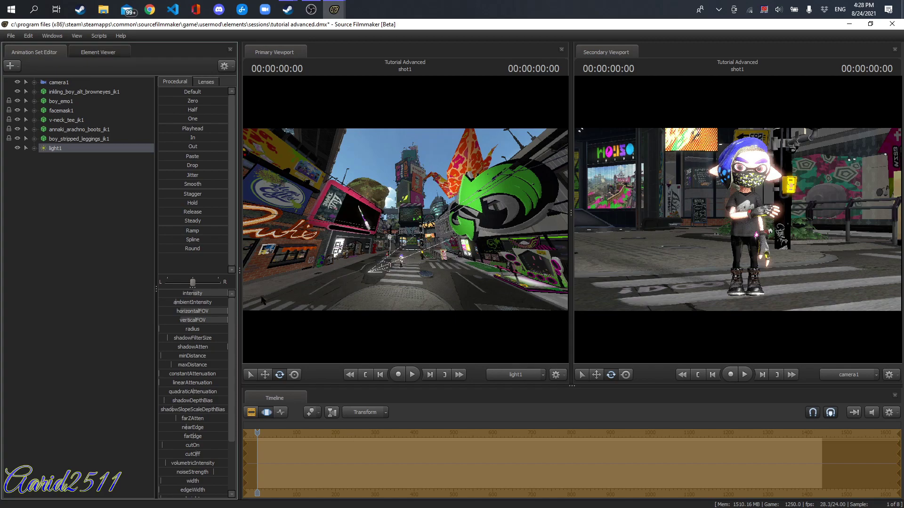
- Lower light1's intensity, re-aim it slightly and enable its volumetrics
{"action": "left_click_drag", "start_coordinate": [208, 293], "coordinate": [159, 293]}
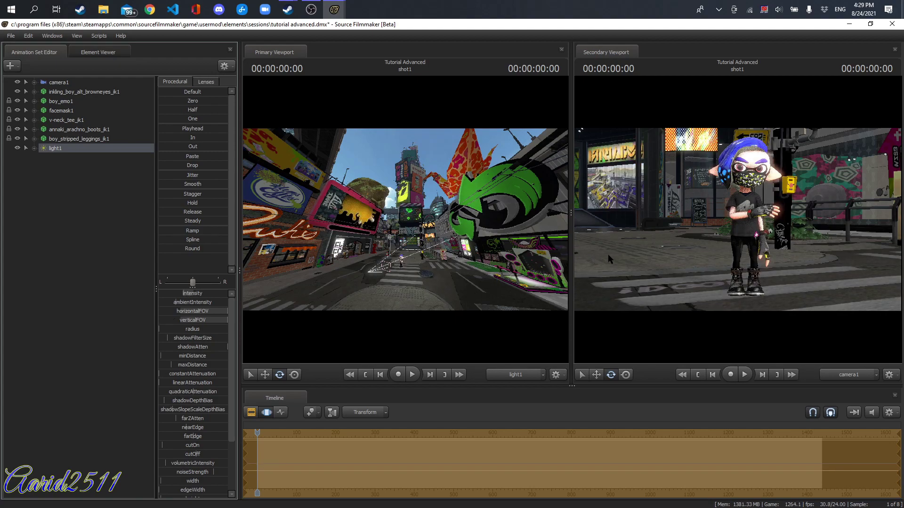
{"action": "left_click_drag", "start_coordinate": [462, 290], "coordinate": [455, 290]}
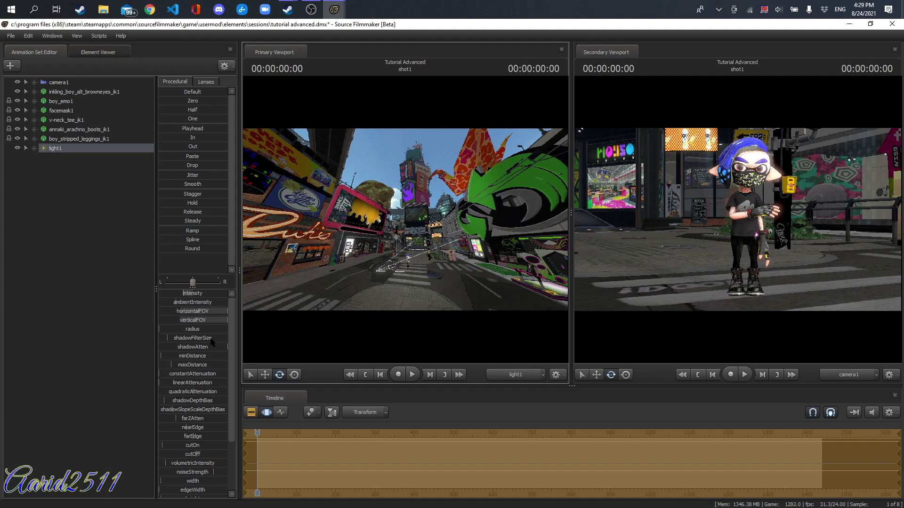
{"action": "right_click", "coordinate": [67, 147]}
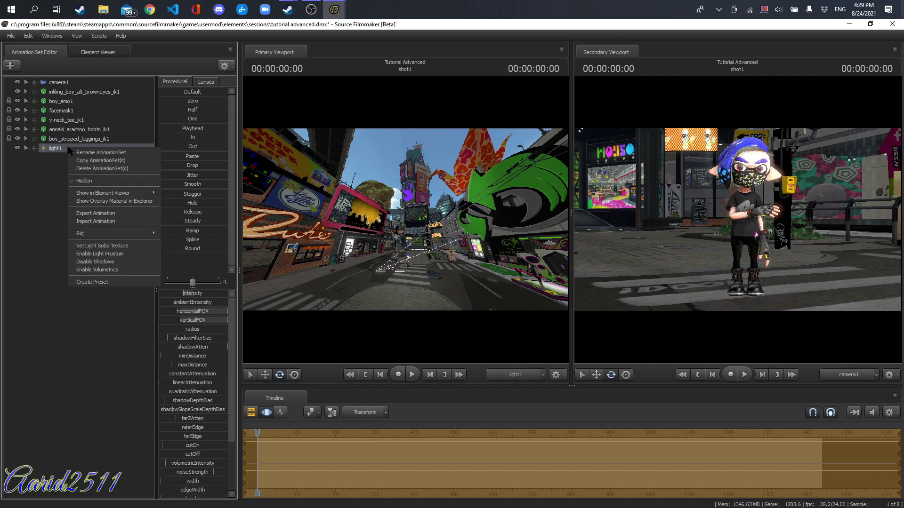
{"action": "left_click", "coordinate": [92, 270]}
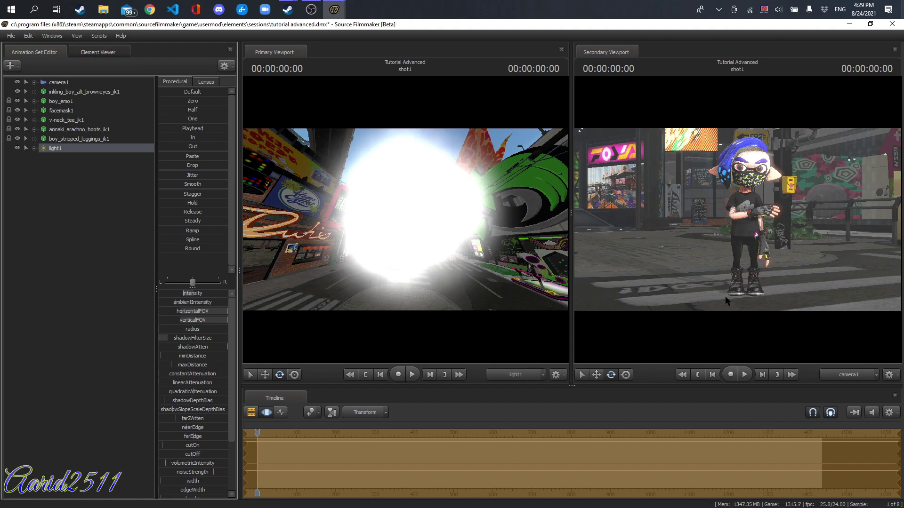
- Switch the primary viewport to the work camera and set light1's radius to 0.1
{"action": "left_click", "coordinate": [515, 375]}
{"action": "mouse_move", "coordinate": [405, 220]}
{"action": "left_mouse_down"}
{"action": "mouse_move", "coordinate": [374, 219]}
{"action": "mouse_move", "coordinate": [395, 230]}
{"action": "mouse_move", "coordinate": [370, 231]}
{"action": "mouse_move", "coordinate": [405, 217]}
{"action": "mouse_move", "coordinate": [406, 202]}
{"action": "mouse_move", "coordinate": [395, 216]}
{"action": "mouse_move", "coordinate": [406, 216]}
{"action": "left_mouse_up"}
{"action": "key", "text": "w"}
{"action": "key", "text": "a"}
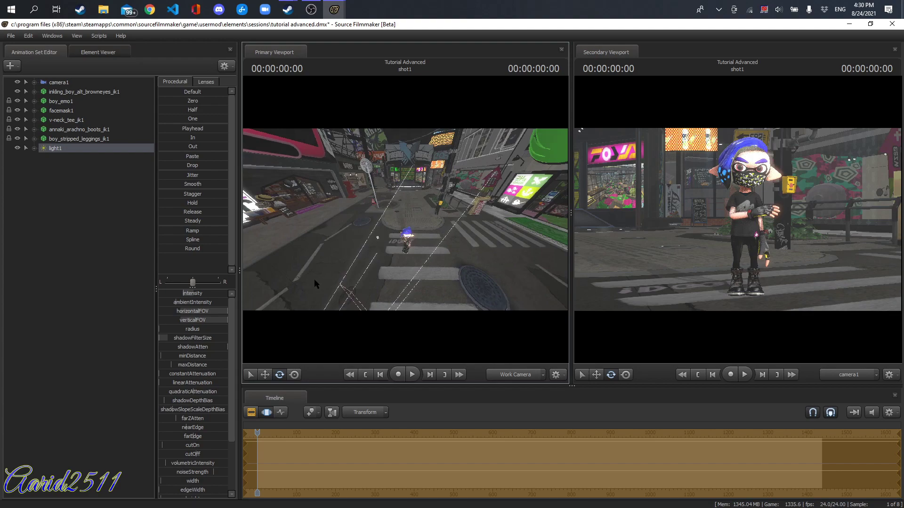
{"action": "left_click", "coordinate": [181, 328]}
{"action": "type", "text": ".1"}
{"action": "key", "text": "Return"}
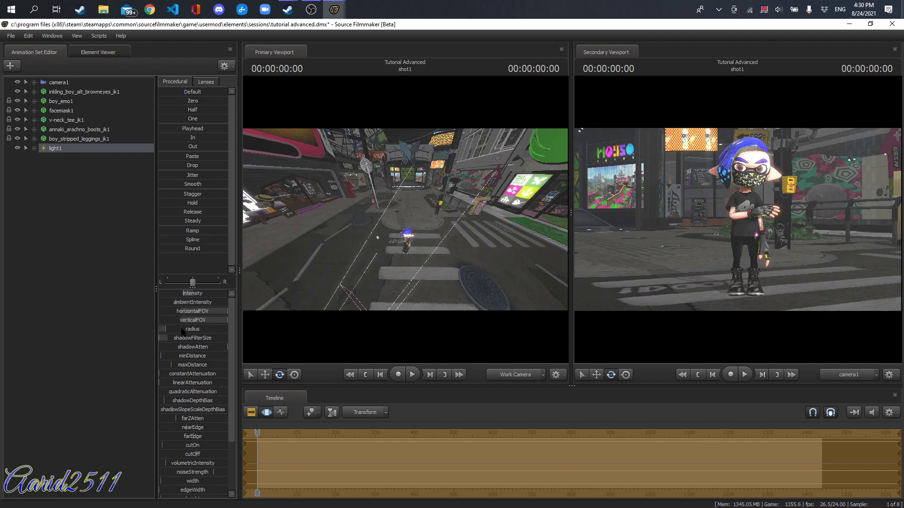
- Raise light1's intensity and adjust its shadowFilterSize while checking the character's shadow on the crosswalk
{"action": "left_click_drag", "start_coordinate": [448, 267], "coordinate": [412, 247]}
{"action": "key", "text": "w"}
{"action": "key", "text": "s"}
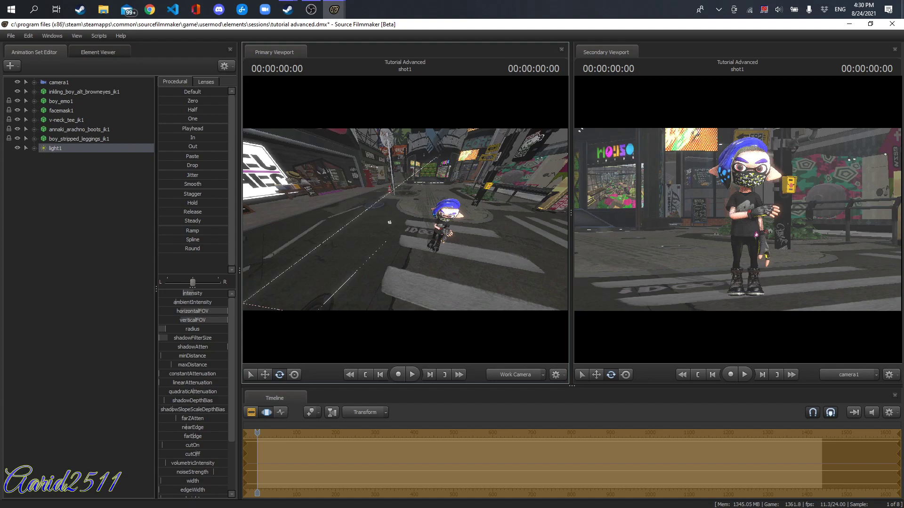
{"action": "key", "text": "w"}
{"action": "left_click_drag", "start_coordinate": [413, 248], "coordinate": [405, 223]}
{"action": "key", "text": "s"}
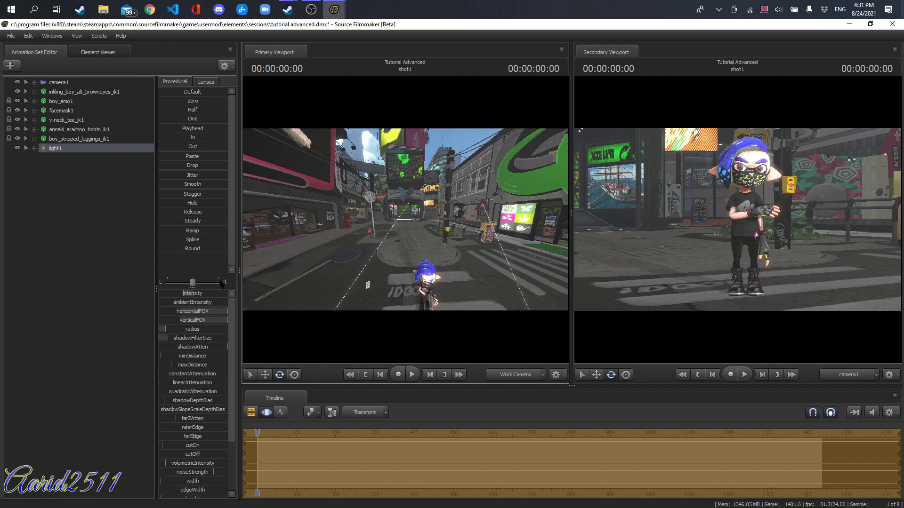
{"action": "left_click_drag", "start_coordinate": [200, 295], "coordinate": [213, 294]}
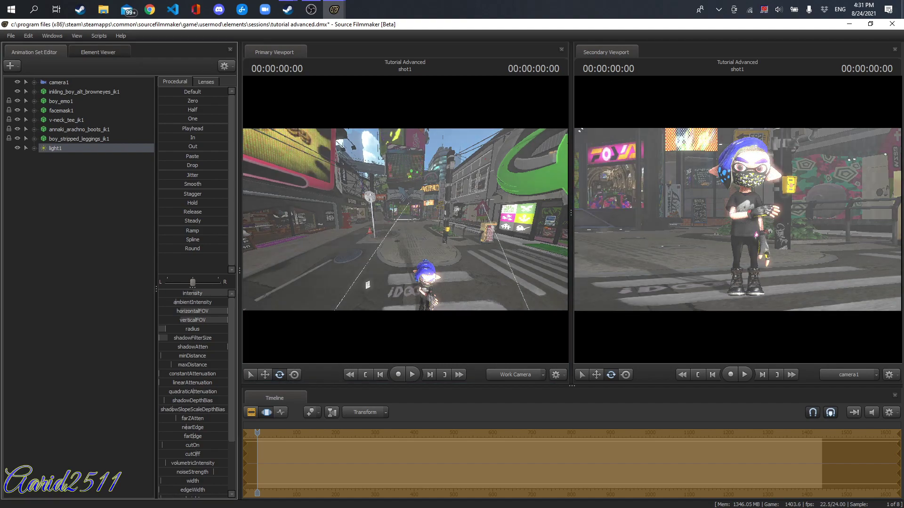
{"action": "left_click_drag", "start_coordinate": [405, 219], "coordinate": [365, 271]}
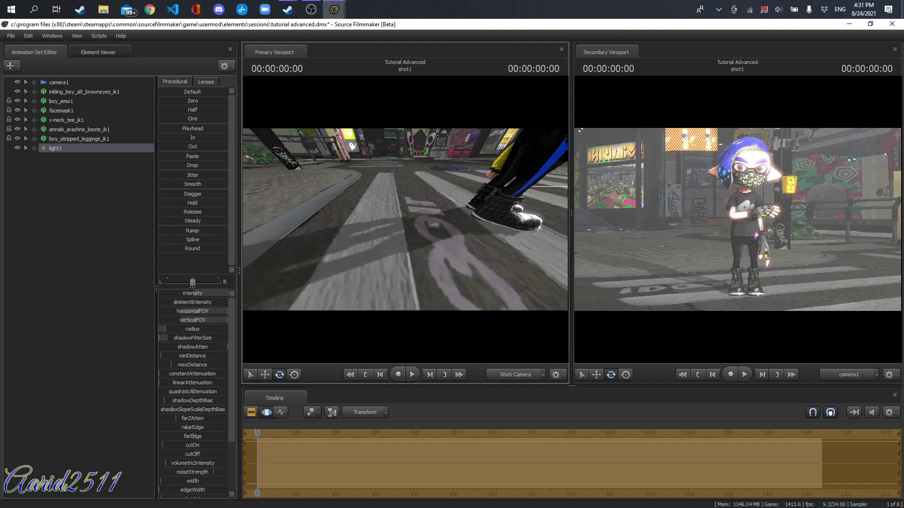
{"action": "left_click", "coordinate": [162, 339]}
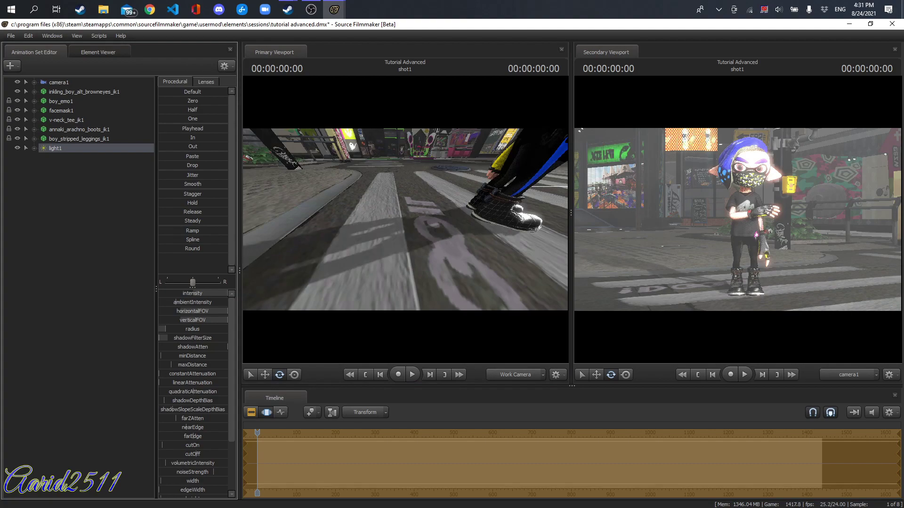
- In the Clip Editor, override the depth of field samples to 1024 in the render settings and inspect the ground shadows
{"action": "left_click", "coordinate": [252, 413]}
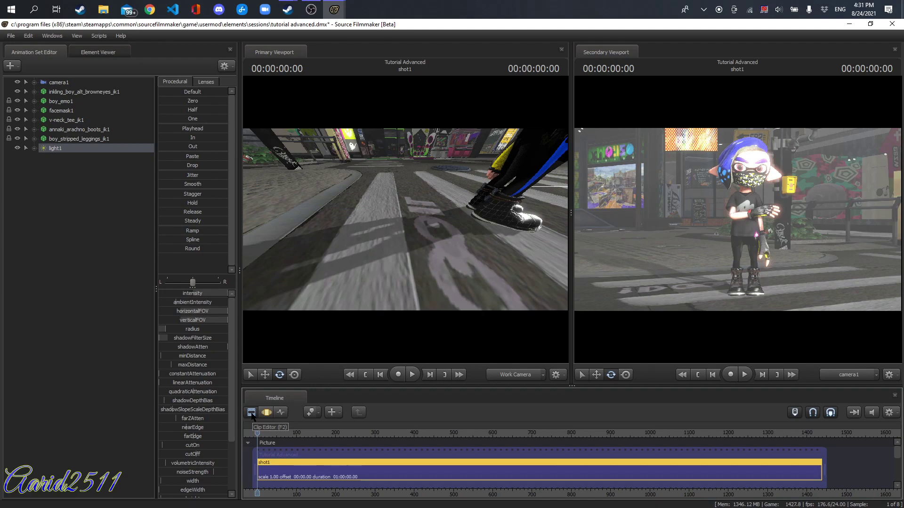
{"action": "right_click", "coordinate": [362, 289]}
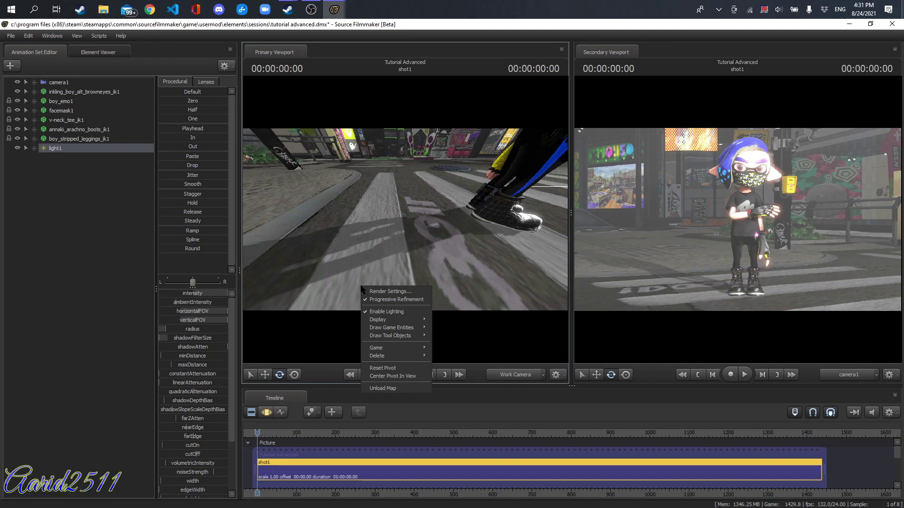
{"action": "left_click", "coordinate": [392, 291]}
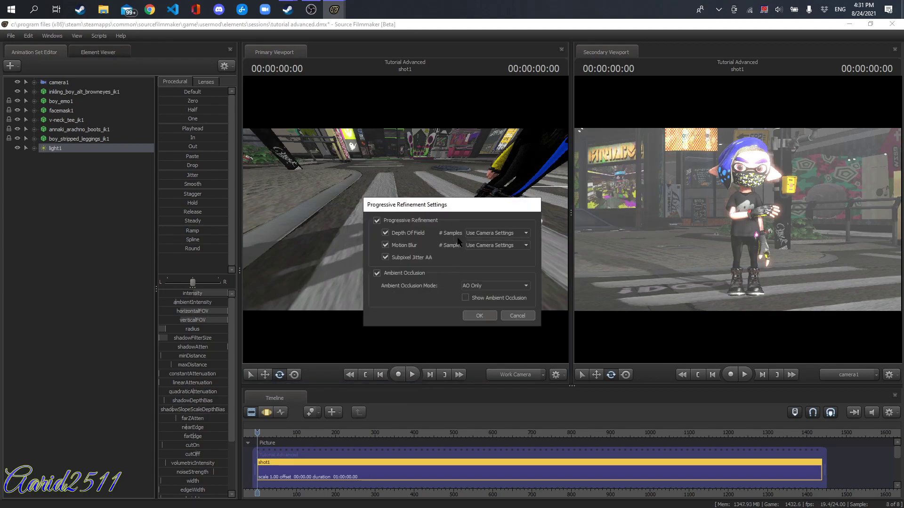
{"action": "left_click", "coordinate": [491, 234]}
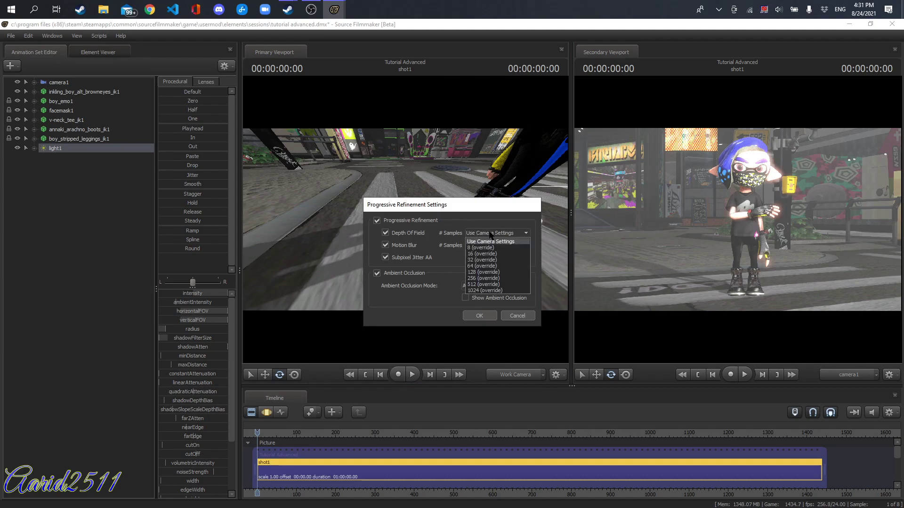
{"action": "left_click", "coordinate": [495, 290]}
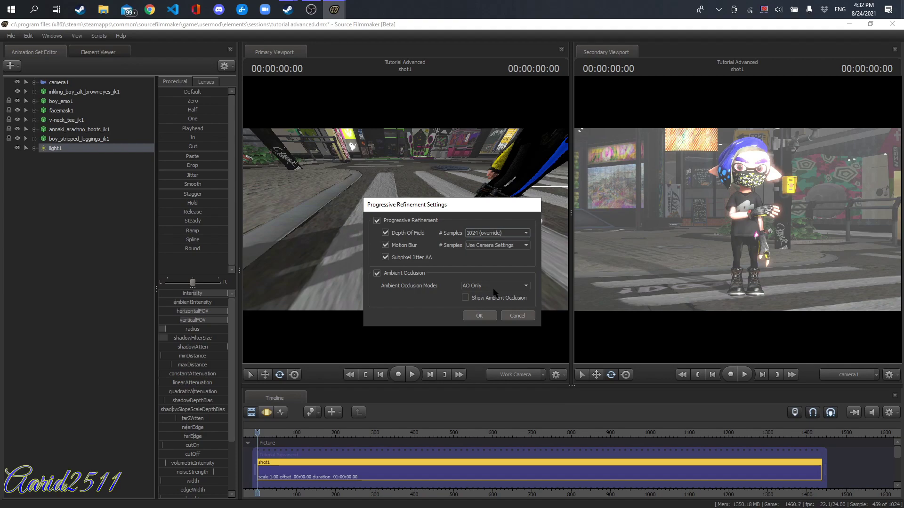
{"action": "left_click", "coordinate": [479, 316]}
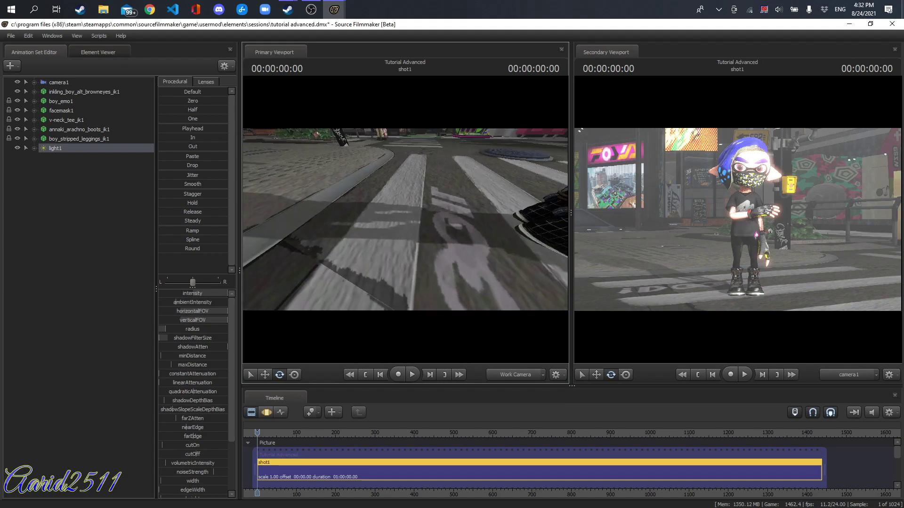
{"action": "mouse_move", "coordinate": [404, 219]}
{"action": "left_mouse_down"}
{"action": "mouse_move", "coordinate": [400, 184]}
{"action": "mouse_move", "coordinate": [404, 222]}
{"action": "left_mouse_up"}
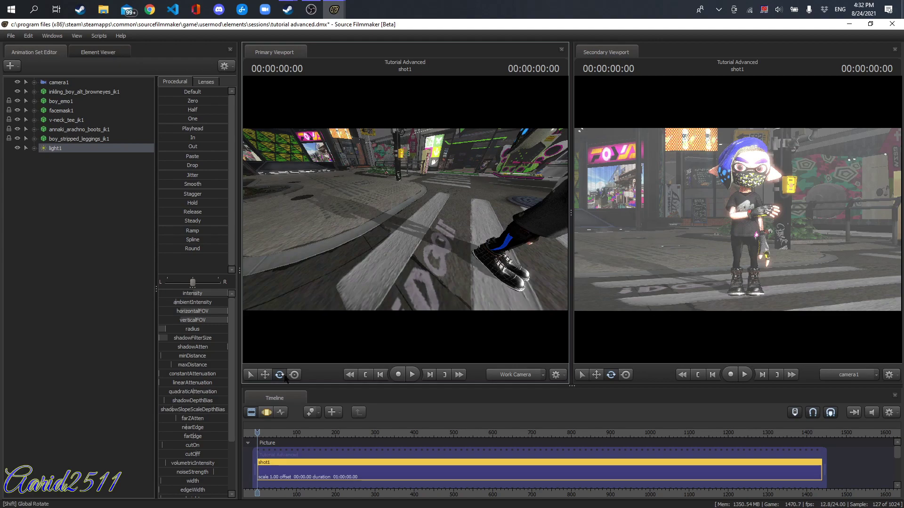
- Disable light1's volumetrics in the Motion Editor, then preview the shot in the Clip Editor and return to the Motion Editor
{"action": "key", "text": "F3"}
{"action": "left_click", "coordinate": [205, 295]}
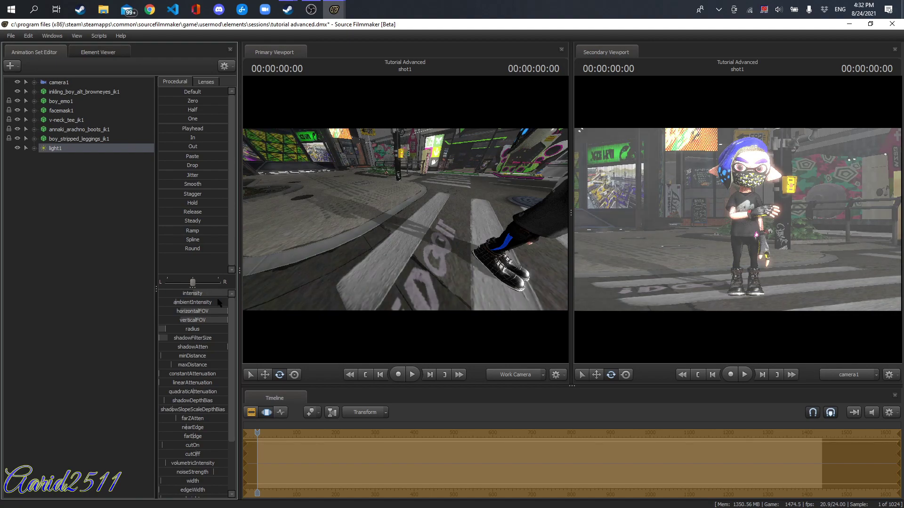
{"action": "right_click", "coordinate": [63, 152]}
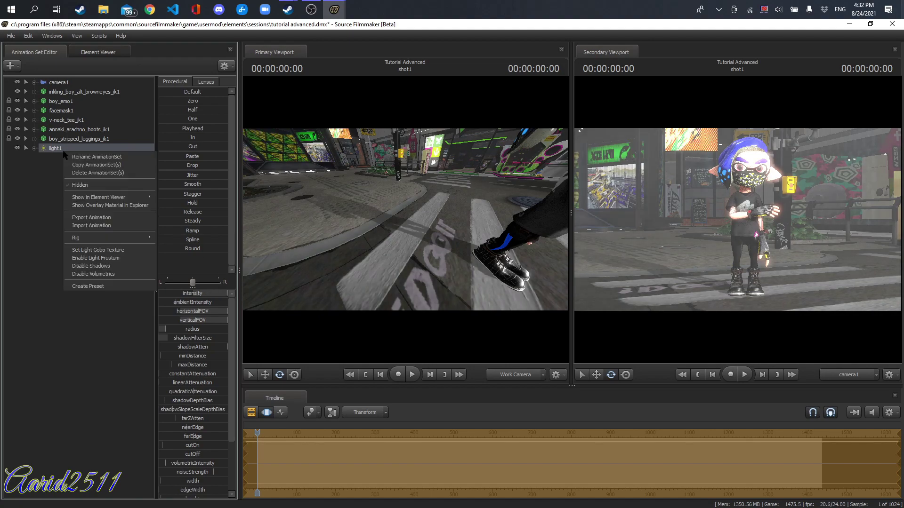
{"action": "left_click", "coordinate": [97, 274]}
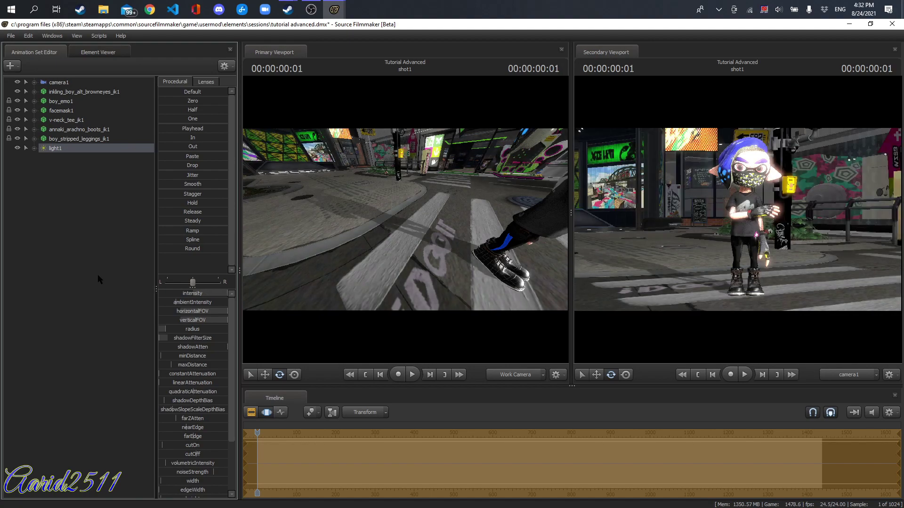
{"action": "left_click", "coordinate": [251, 412]}
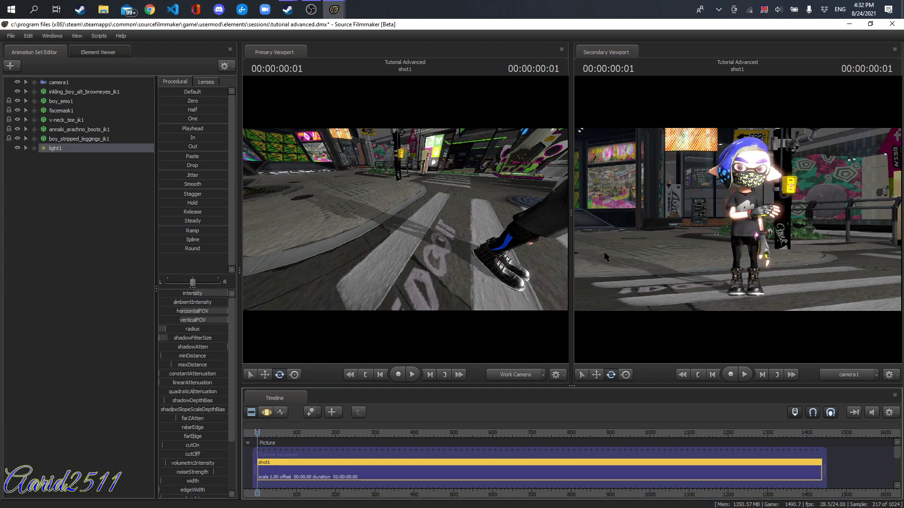
{"action": "left_click", "coordinate": [266, 412]}
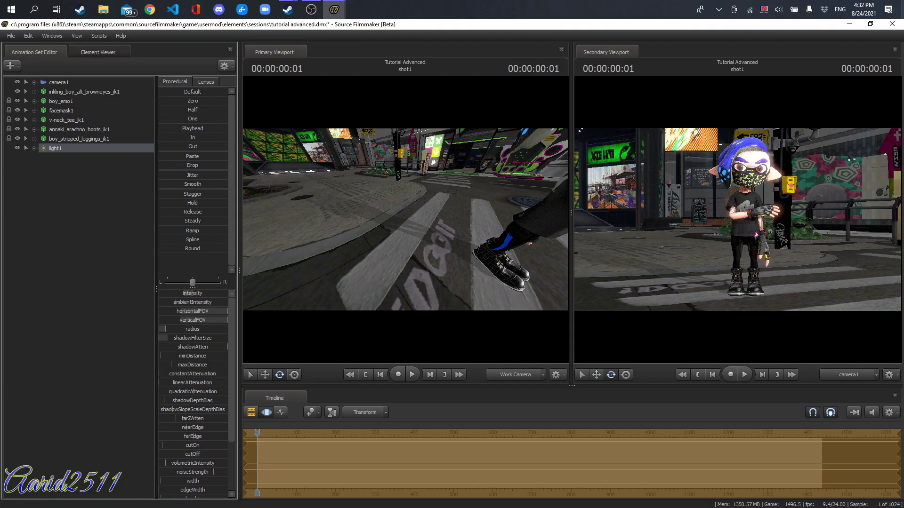
- Select light1 again and raise its intensity slightly
{"action": "left_click", "coordinate": [153, 295]}
{"action": "left_click", "coordinate": [61, 150]}
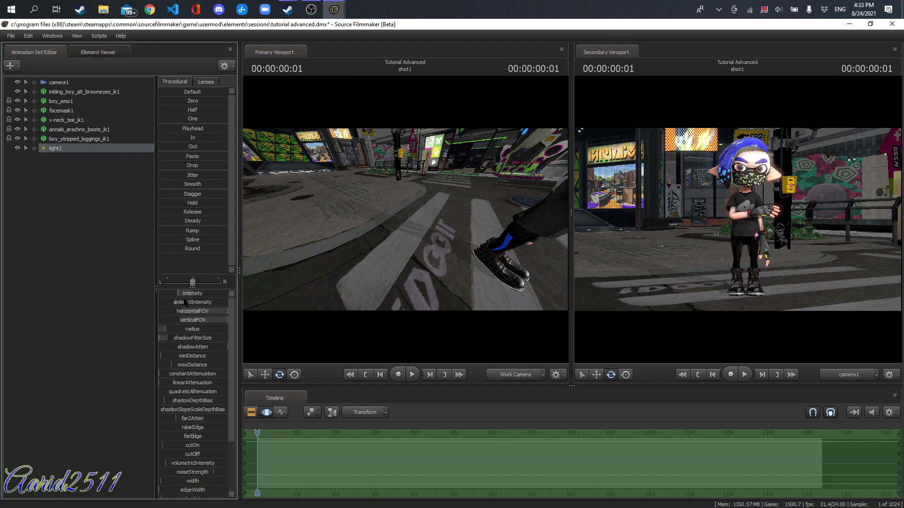
{"action": "left_click_drag", "start_coordinate": [178, 296], "coordinate": [186, 296]}
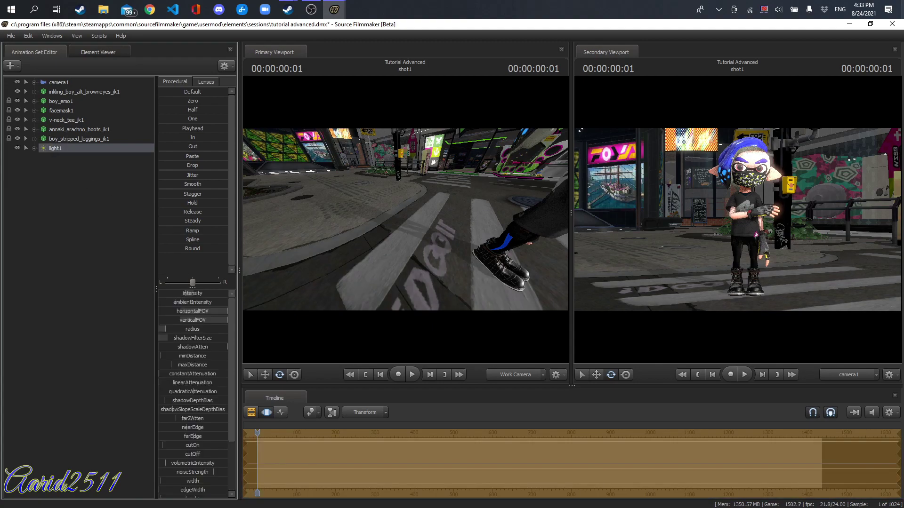
- Create a second light, look through light2 in the primary viewport and aim it at the character from behind and above
{"action": "right_click", "coordinate": [54, 228]}
{"action": "left_click", "coordinate": [107, 241]}
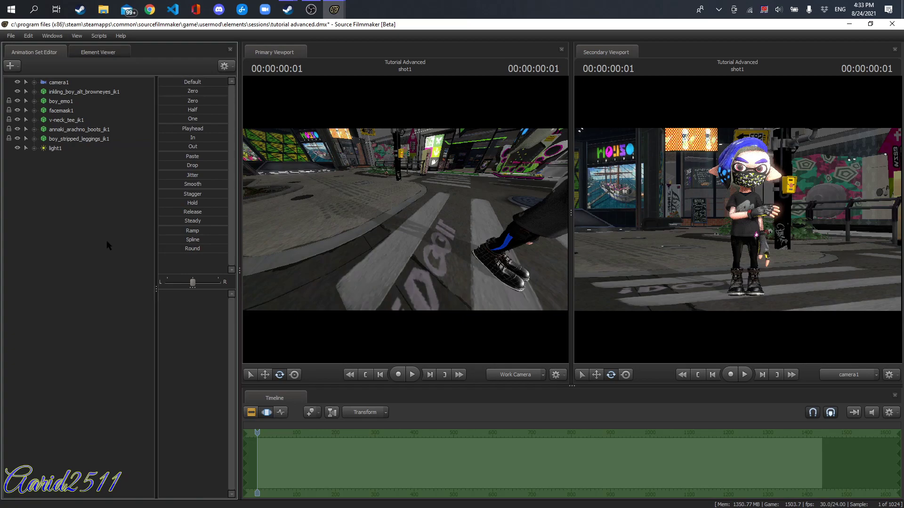
{"action": "left_click_drag", "start_coordinate": [50, 158], "coordinate": [478, 299]}
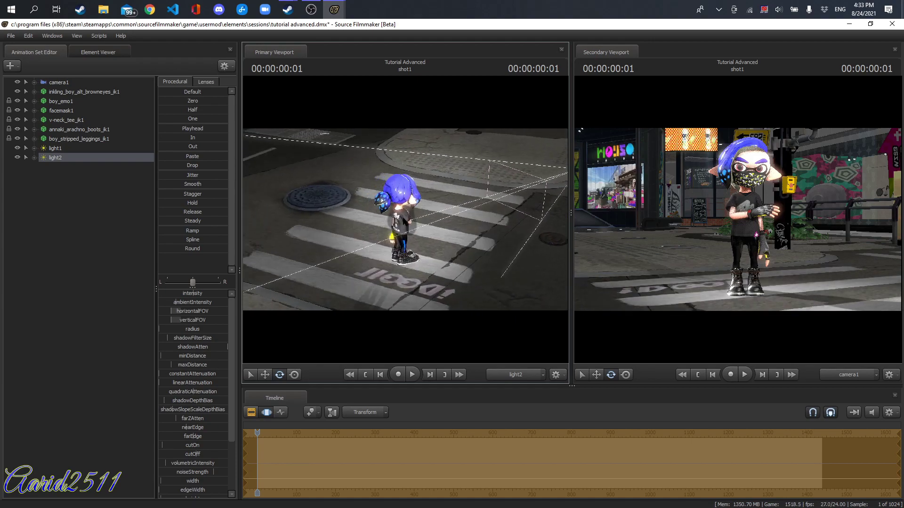
{"action": "left_click_drag", "start_coordinate": [478, 299], "coordinate": [454, 302]}
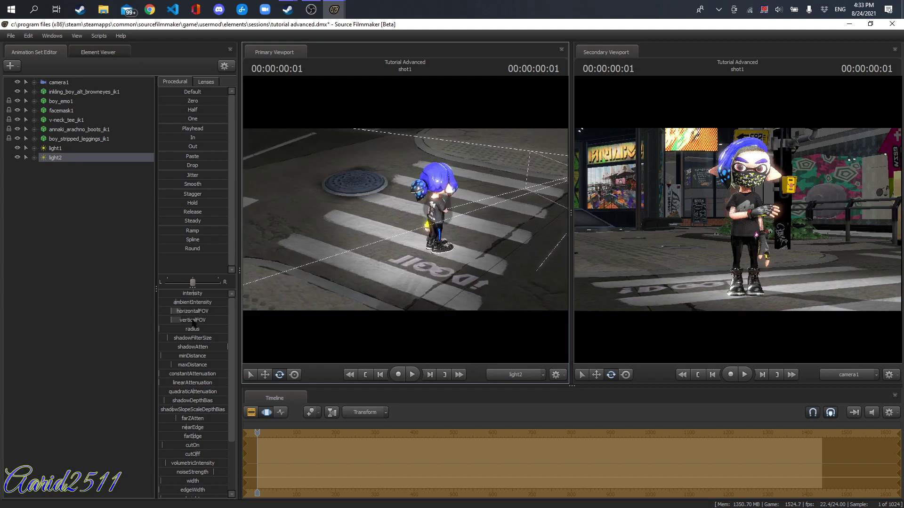
{"action": "left_click_drag", "start_coordinate": [391, 221], "coordinate": [453, 181]}
{"action": "key", "text": "a"}
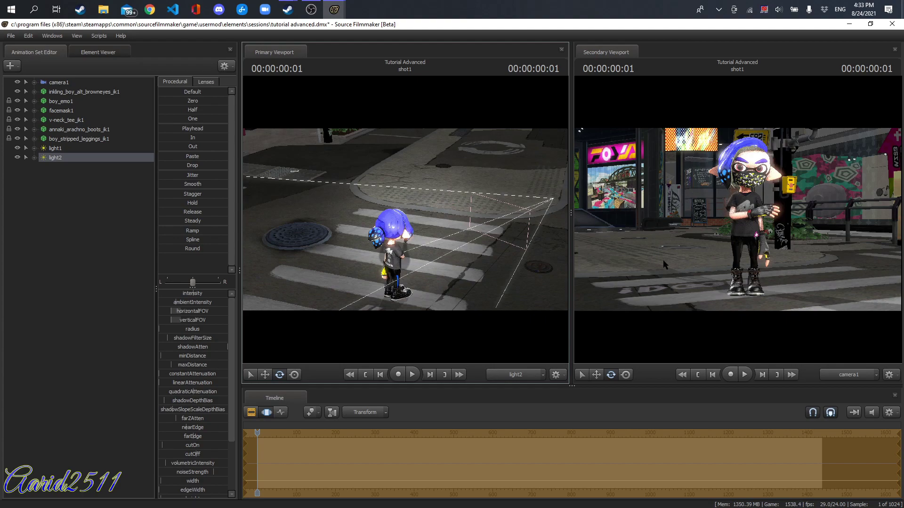
{"action": "left_click_drag", "start_coordinate": [471, 259], "coordinate": [487, 259]}
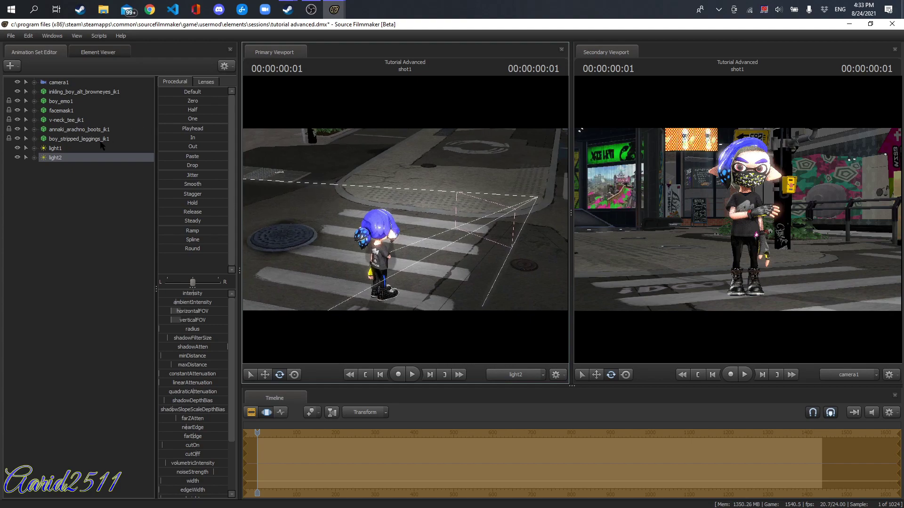
- Enable volumetrics on light2 and return the playhead to the shot's first frame
{"action": "right_click", "coordinate": [89, 158]}
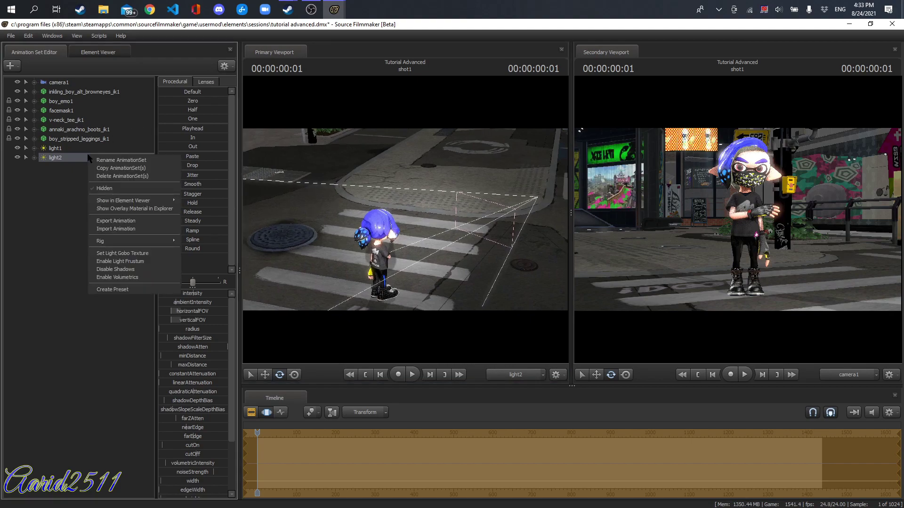
{"action": "left_click", "coordinate": [128, 278]}
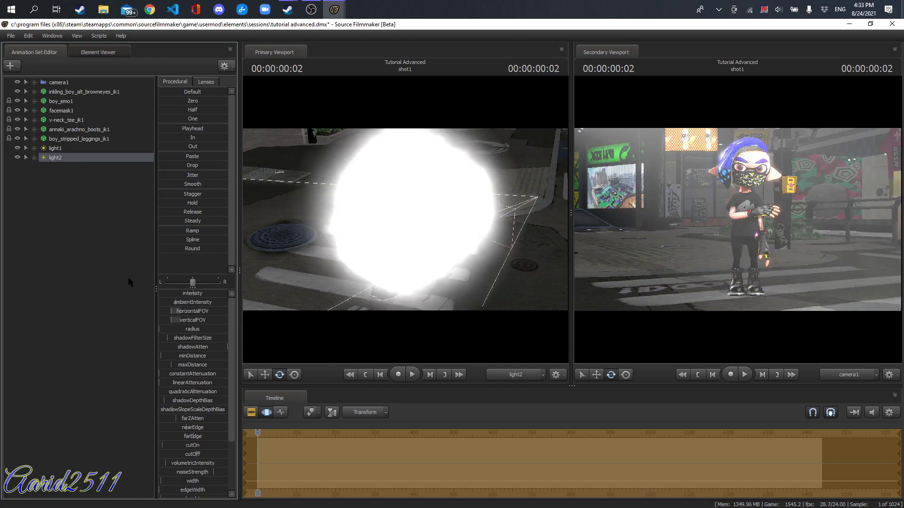
{"action": "key", "text": "Left"}
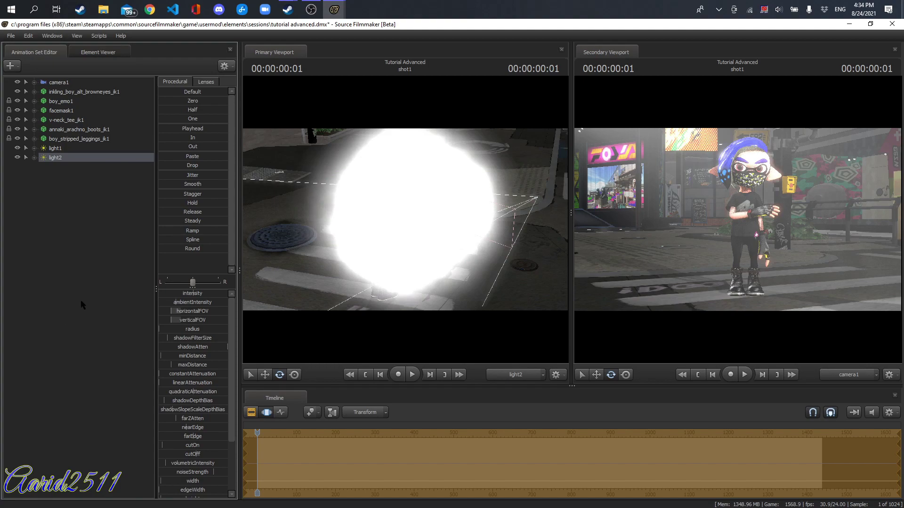
- Create a third light, look through light3 in the secondary viewport and move it above the street
{"action": "right_click", "coordinate": [67, 261]}
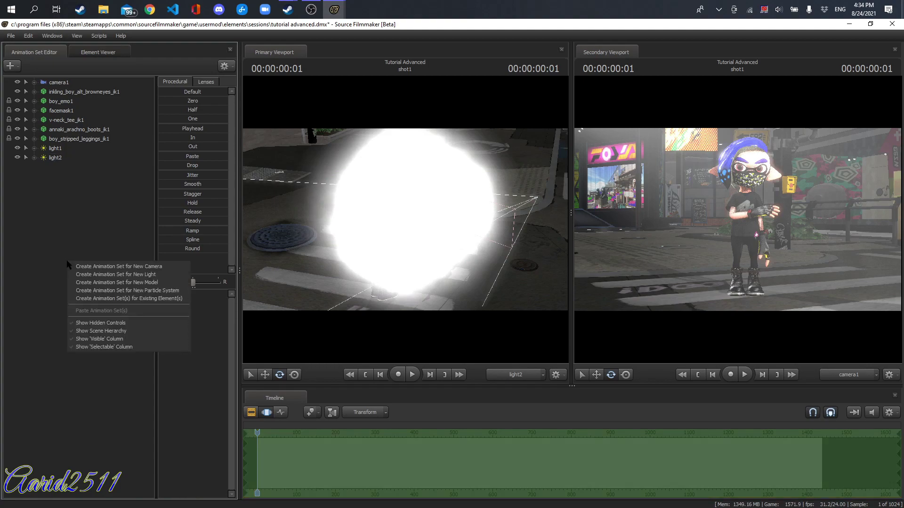
{"action": "left_click", "coordinate": [114, 275]}
{"action": "left_click", "coordinate": [62, 167]}
{"action": "left_click_drag", "start_coordinate": [607, 203], "coordinate": [626, 210]}
{"action": "mouse_move", "coordinate": [676, 222]}
{"action": "left_mouse_down"}
{"action": "mouse_move", "coordinate": [674, 164]}
{"action": "mouse_move", "coordinate": [654, 226]}
{"action": "mouse_move", "coordinate": [645, 218]}
{"action": "mouse_move", "coordinate": [659, 221]}
{"action": "left_mouse_up"}
{"action": "key", "text": "w"}
{"action": "key", "text": "s"}
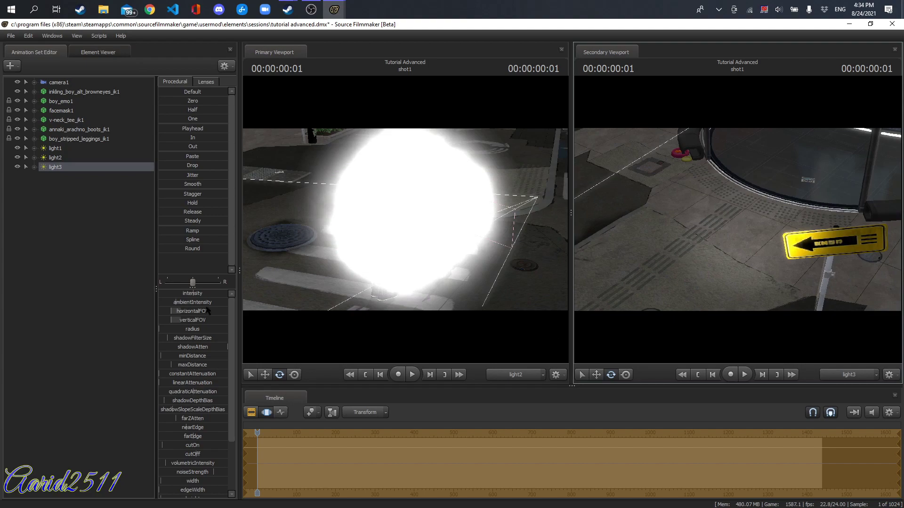
- Widen light3's horizontalFOV to its maximum and re-aim it over the plaza, with the work camera shown in the primary viewport
{"action": "left_click_drag", "start_coordinate": [196, 311], "coordinate": [229, 312]}
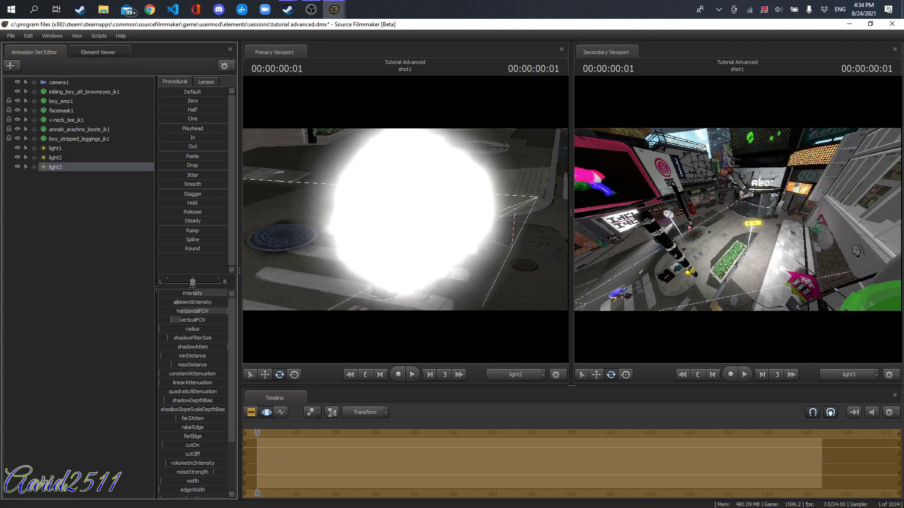
{"action": "left_click", "coordinate": [509, 374]}
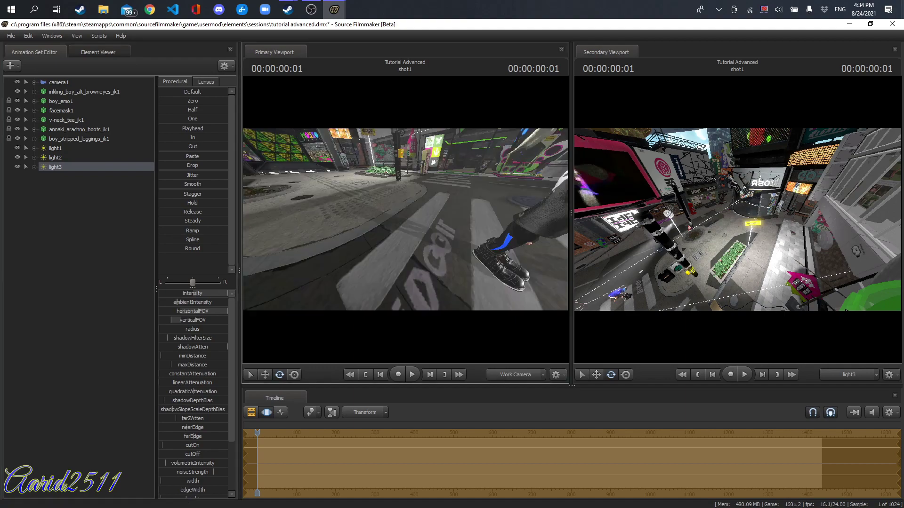
{"action": "left_click_drag", "start_coordinate": [451, 275], "coordinate": [405, 220]}
{"action": "left_click_drag", "start_coordinate": [801, 271], "coordinate": [754, 252]}
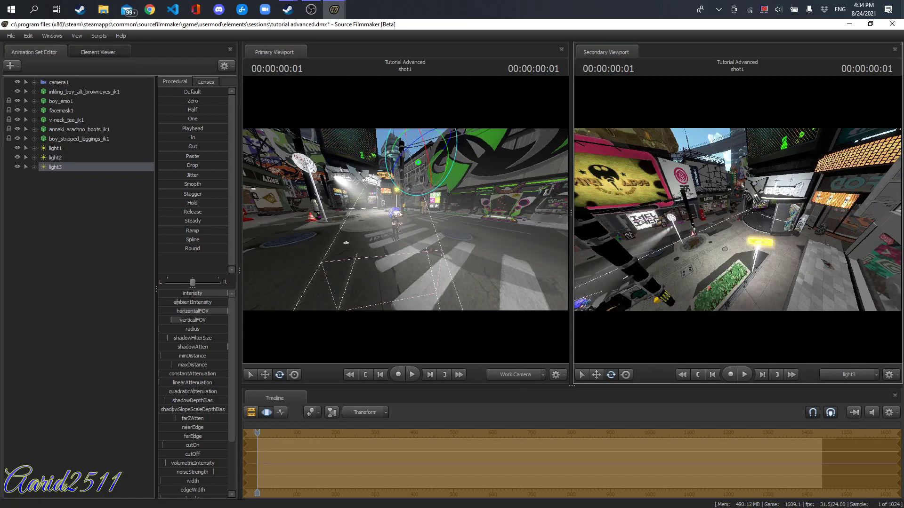
- Show camera1 in the secondary viewport and light3 in the primary viewport
{"action": "left_click_drag", "start_coordinate": [82, 83], "coordinate": [620, 183]}
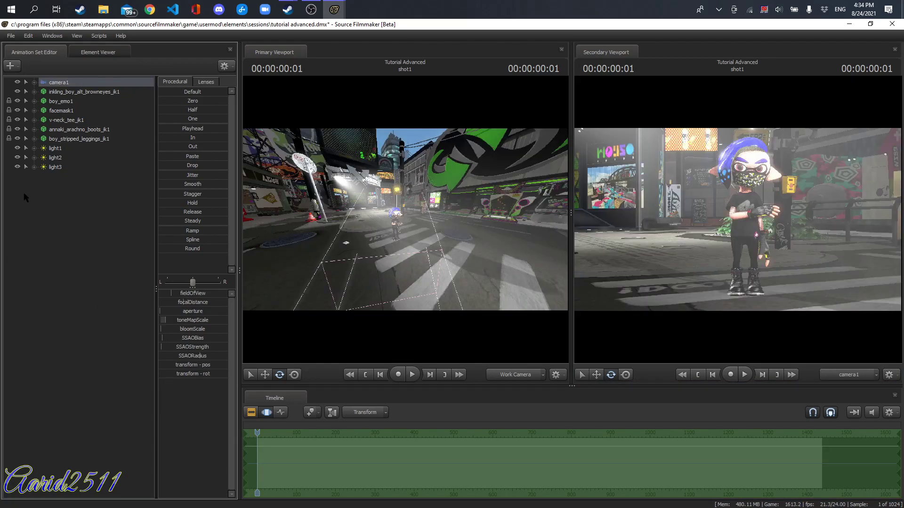
{"action": "left_click", "coordinate": [60, 169]}
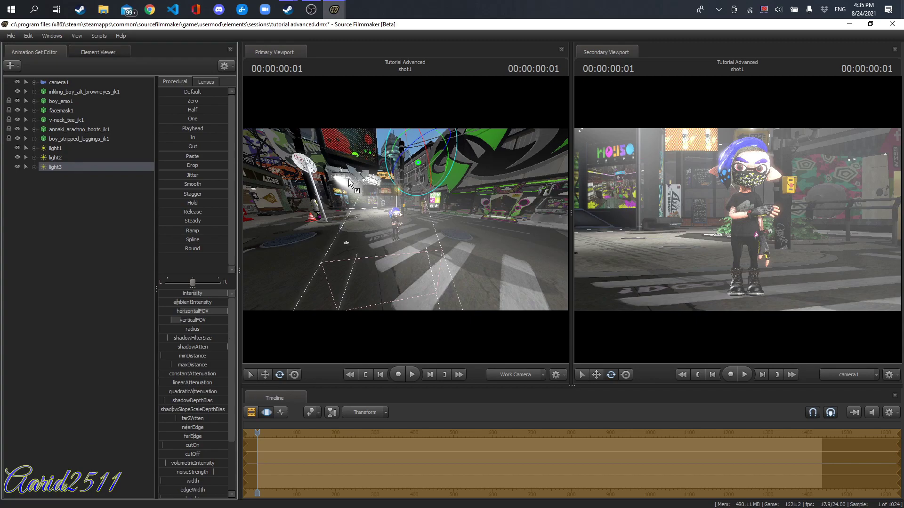
{"action": "left_click_drag", "start_coordinate": [60, 168], "coordinate": [480, 236]}
- Refine light3's aim over the plaza and tune its intensity, radius and shadowFilterSize
{"action": "left_click_drag", "start_coordinate": [397, 210], "coordinate": [334, 203]}
{"action": "left_click_drag", "start_coordinate": [405, 219], "coordinate": [152, 350]}
{"action": "mouse_move", "coordinate": [405, 219]}
{"action": "left_mouse_down"}
{"action": "mouse_move", "coordinate": [385, 220]}
{"action": "mouse_move", "coordinate": [406, 223]}
{"action": "left_mouse_up"}
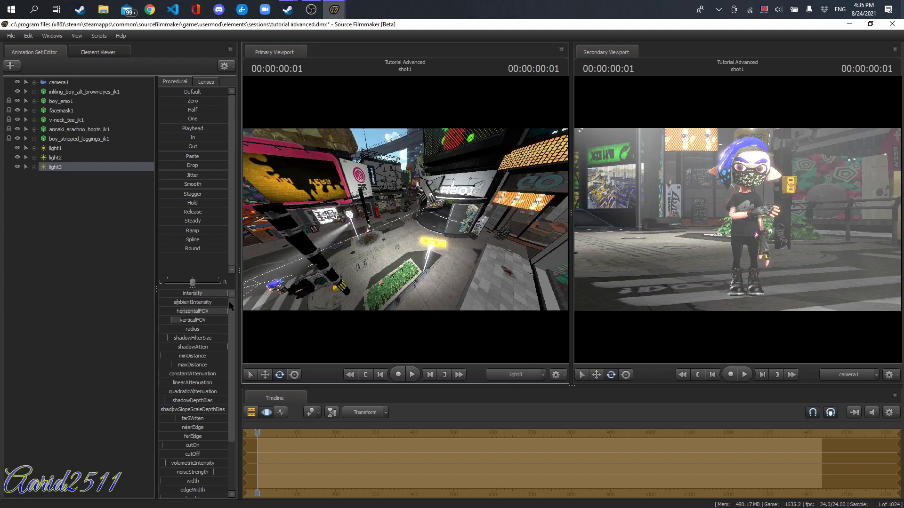
{"action": "left_click_drag", "start_coordinate": [206, 293], "coordinate": [190, 293]}
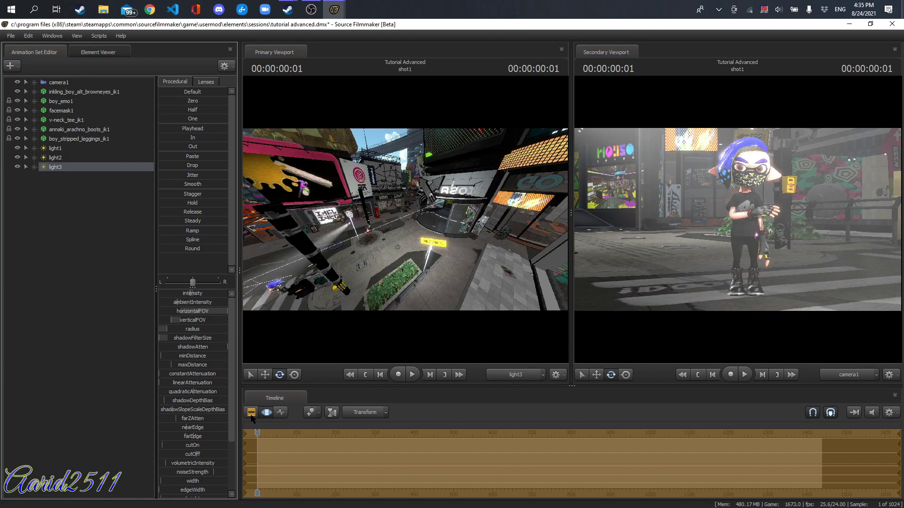
- Create a fourth light, look through light4 in the primary viewport and move it over the shopfronts
{"action": "right_click", "coordinate": [69, 208]}
{"action": "left_click", "coordinate": [113, 220]}
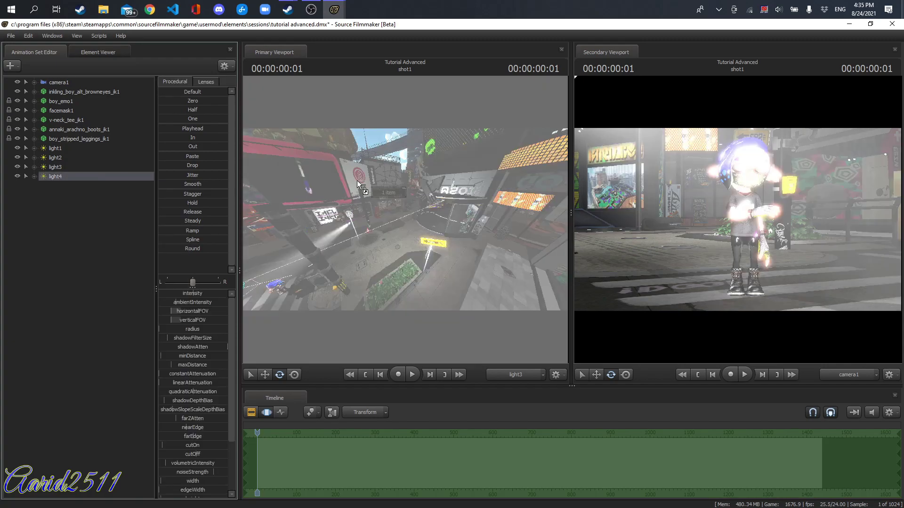
{"action": "mouse_move", "coordinate": [405, 220]}
{"action": "left_mouse_down"}
{"action": "mouse_move", "coordinate": [404, 96]}
{"action": "mouse_move", "coordinate": [383, 117]}
{"action": "mouse_move", "coordinate": [376, 284]}
{"action": "mouse_move", "coordinate": [375, 262]}
{"action": "mouse_move", "coordinate": [364, 278]}
{"action": "mouse_move", "coordinate": [376, 282]}
{"action": "mouse_move", "coordinate": [381, 271]}
{"action": "left_mouse_up"}
{"action": "key", "text": "w"}
{"action": "key", "text": "s"}
{"action": "key", "text": "w"}
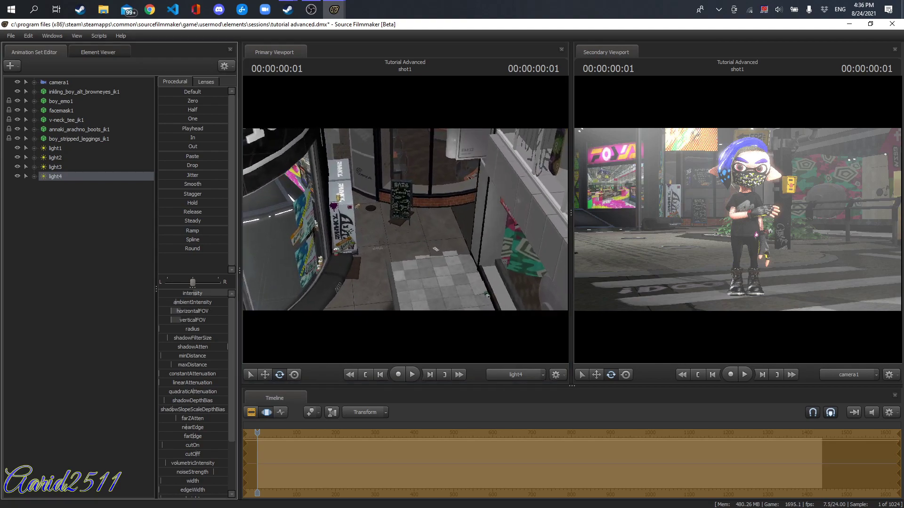
- Widen light4's horizontalFOV to its maximum and aim it along the white building wall
{"action": "mouse_move", "coordinate": [340, 247]}
{"action": "left_mouse_down"}
{"action": "mouse_move", "coordinate": [341, 255]}
{"action": "mouse_move", "coordinate": [340, 247]}
{"action": "left_mouse_up"}
{"action": "left_click_drag", "start_coordinate": [201, 310], "coordinate": [228, 310]}
{"action": "left_click_drag", "start_coordinate": [399, 230], "coordinate": [401, 200]}
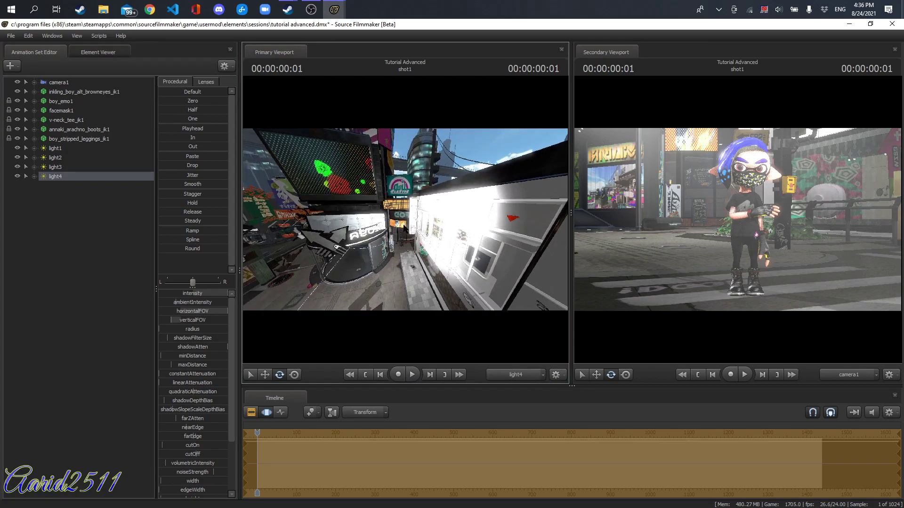
{"action": "left_click", "coordinate": [57, 284]}
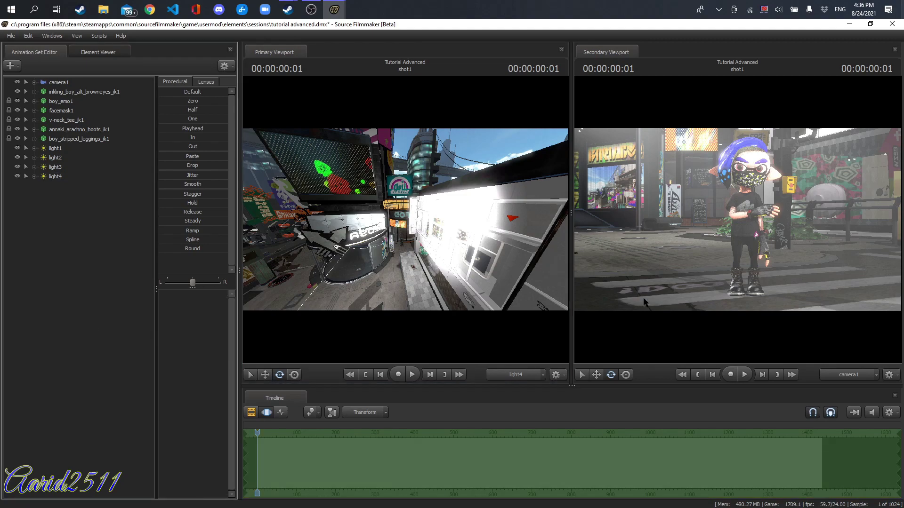
- Create a fifth light, look through light5 in the primary viewport and aim it down at the crosswalk from the character's front
{"action": "right_click", "coordinate": [46, 225]}
{"action": "left_click", "coordinate": [143, 238]}
{"action": "left_click", "coordinate": [55, 186]}
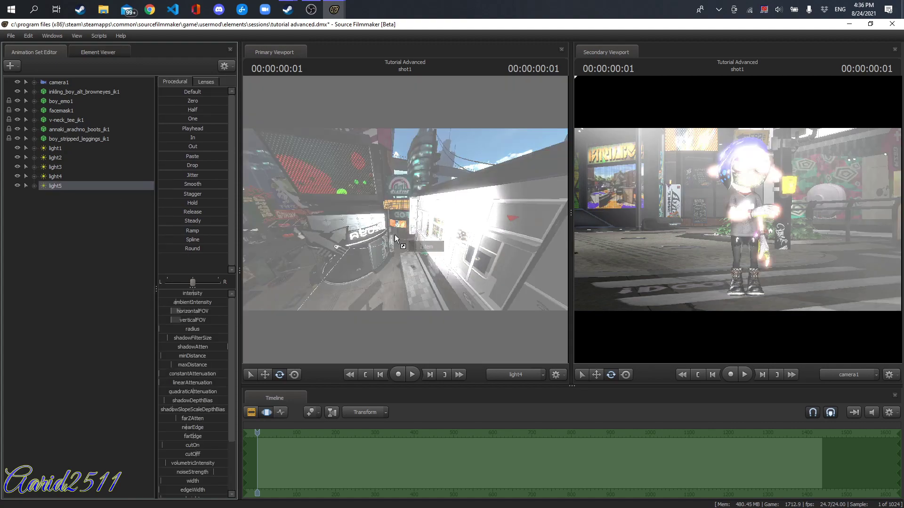
{"action": "mouse_move", "coordinate": [405, 220]}
{"action": "left_mouse_down"}
{"action": "mouse_move", "coordinate": [308, 258]}
{"action": "mouse_move", "coordinate": [291, 250]}
{"action": "mouse_move", "coordinate": [325, 262]}
{"action": "mouse_move", "coordinate": [322, 274]}
{"action": "mouse_move", "coordinate": [404, 224]}
{"action": "left_mouse_up"}
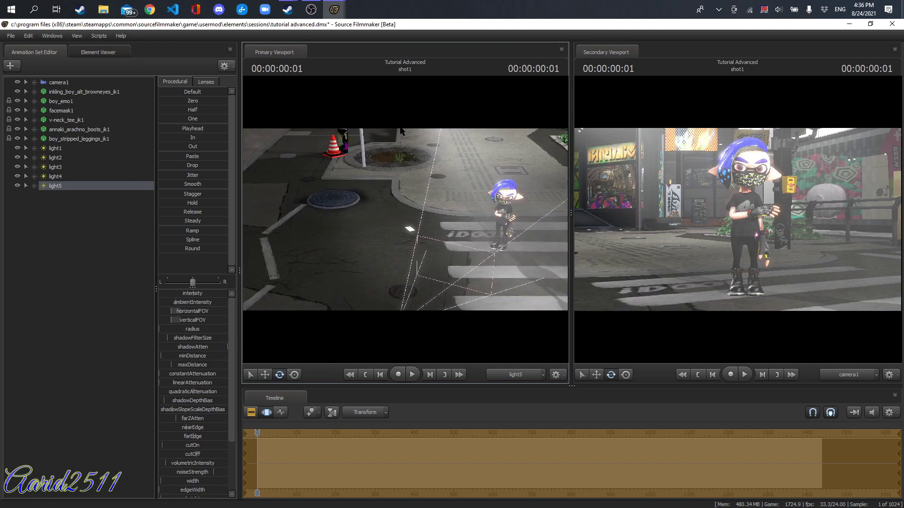
{"action": "left_click", "coordinate": [96, 268]}
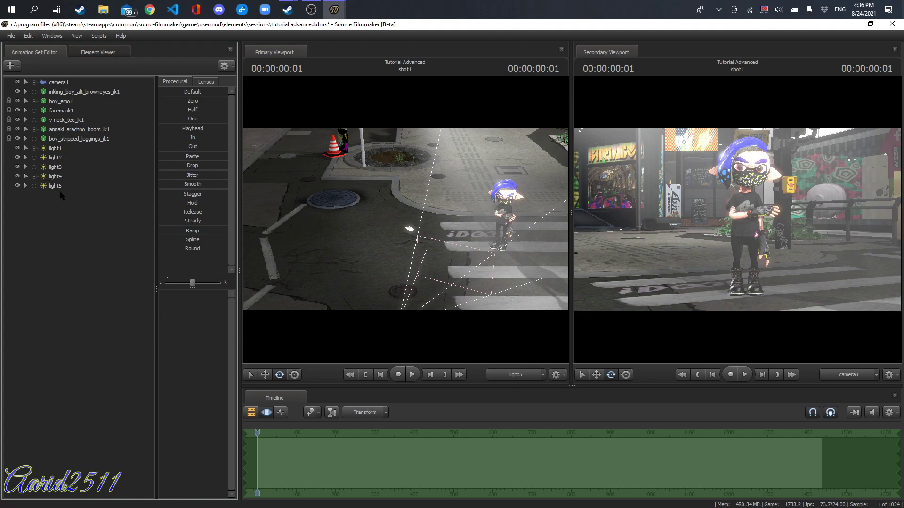
- Try a cyan tint on light2 by lowering color_red to its minimum, and restore its color channels
{"action": "left_click", "coordinate": [71, 158]}
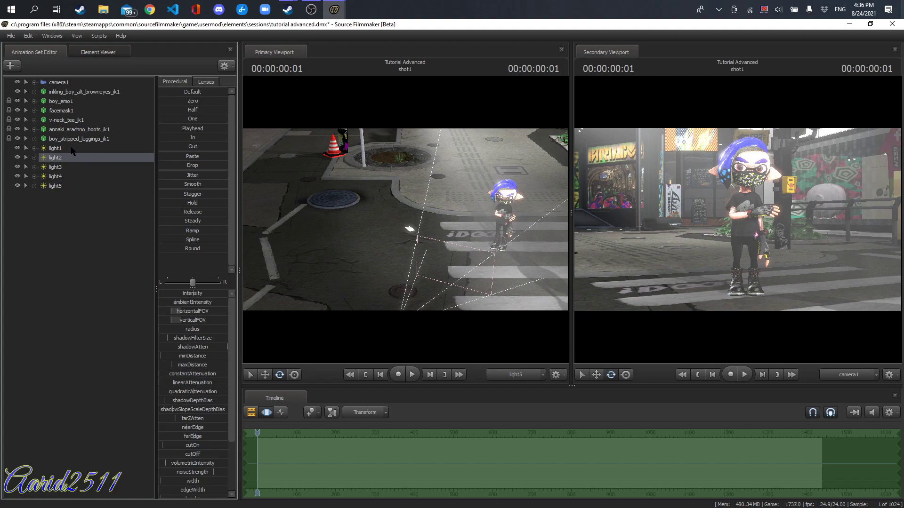
{"action": "scroll", "coordinate": [205, 349], "scroll_direction": "down", "scroll_amount": 3}
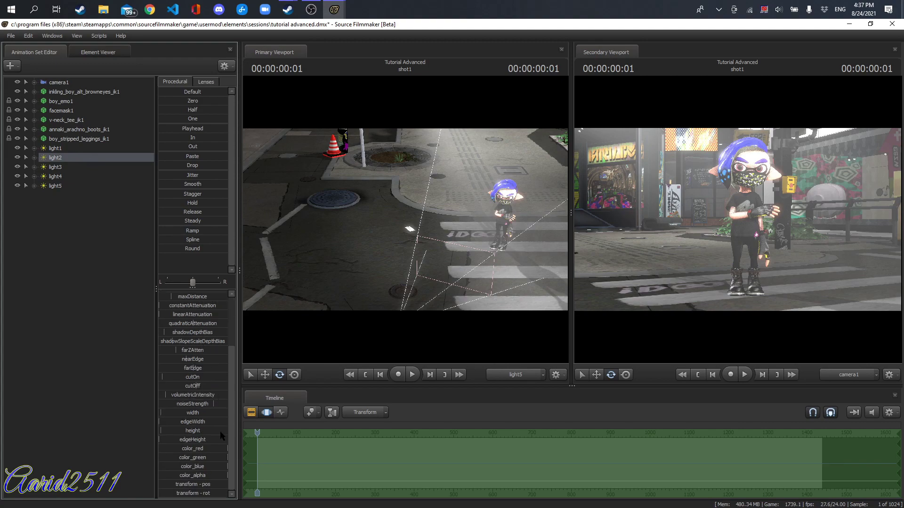
{"action": "mouse_move", "coordinate": [211, 447]}
{"action": "left_mouse_down"}
{"action": "mouse_move", "coordinate": [193, 448]}
{"action": "mouse_move", "coordinate": [216, 456]}
{"action": "mouse_move", "coordinate": [209, 457]}
{"action": "mouse_move", "coordinate": [219, 448]}
{"action": "mouse_move", "coordinate": [159, 449]}
{"action": "left_mouse_up"}
{"action": "key", "text": "ctrl+z"}
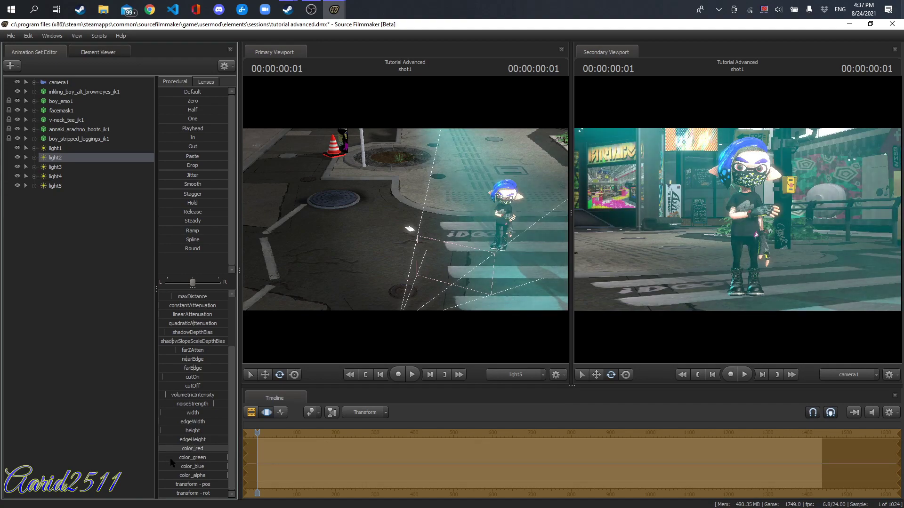
{"action": "mouse_move", "coordinate": [206, 468]}
{"action": "left_mouse_down"}
{"action": "mouse_move", "coordinate": [161, 468]}
{"action": "mouse_move", "coordinate": [191, 458]}
{"action": "mouse_move", "coordinate": [159, 458]}
{"action": "mouse_move", "coordinate": [226, 458]}
{"action": "mouse_move", "coordinate": [227, 467]}
{"action": "left_mouse_up"}
{"action": "left_click_drag", "start_coordinate": [160, 449], "coordinate": [227, 448]}
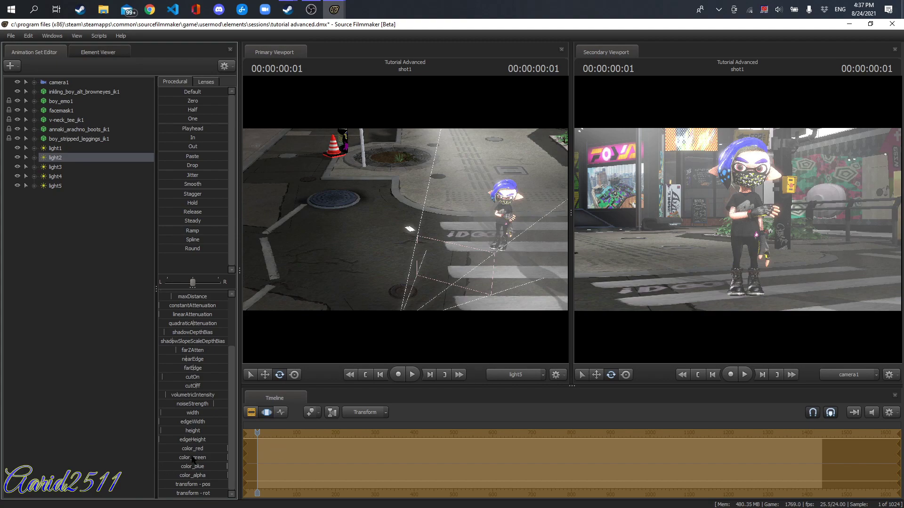
- Give light2 a warm tint by lowering color_red, color_green and, most strongly, color_blue
{"action": "left_click_drag", "start_coordinate": [212, 448], "coordinate": [203, 449]}
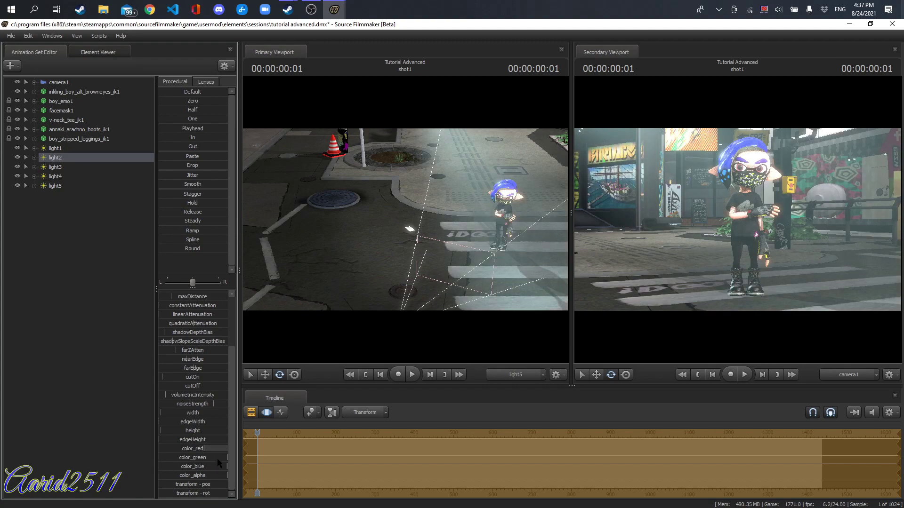
{"action": "mouse_move", "coordinate": [201, 468]}
{"action": "left_mouse_down"}
{"action": "mouse_move", "coordinate": [161, 468]}
{"action": "mouse_move", "coordinate": [177, 466]}
{"action": "left_mouse_up"}
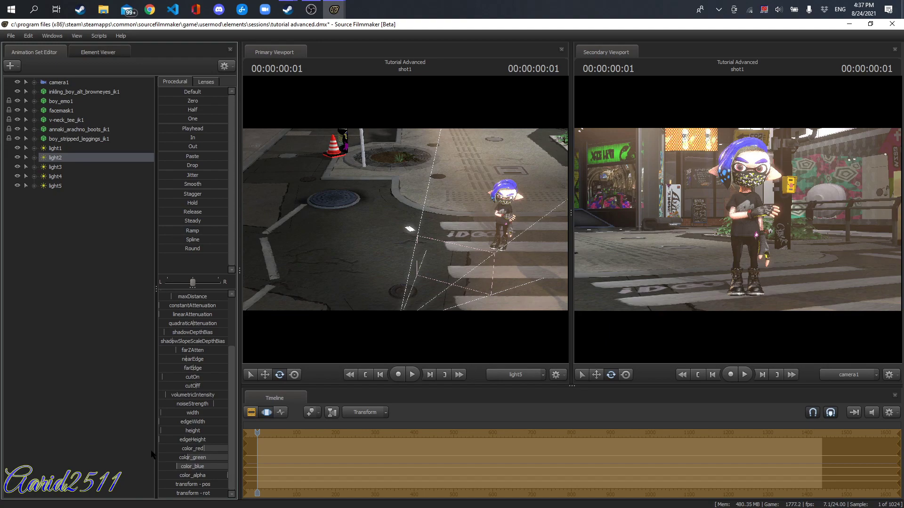
{"action": "left_click", "coordinate": [24, 334]}
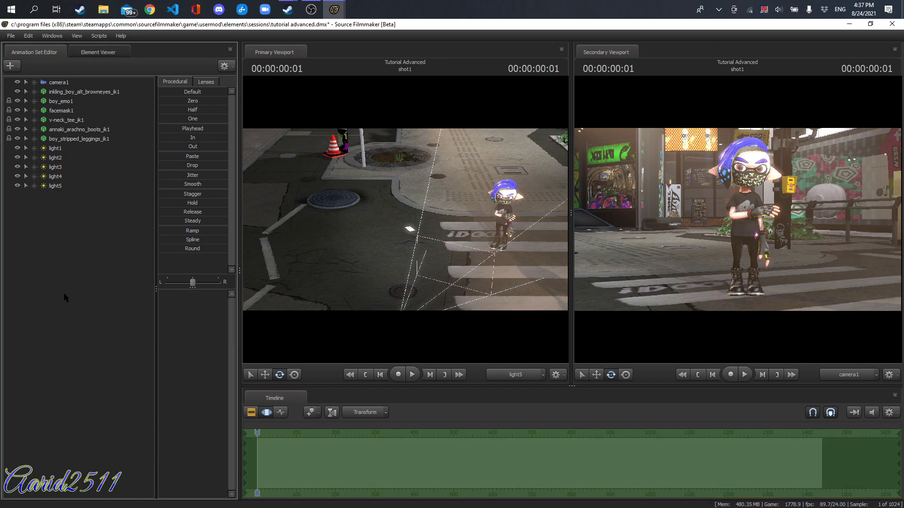
- Raise light1's volumetricIntensity and adjust its intensity
{"action": "left_click", "coordinate": [54, 149]}
{"action": "scroll", "coordinate": [193, 371], "scroll_direction": "down", "scroll_amount": 3}
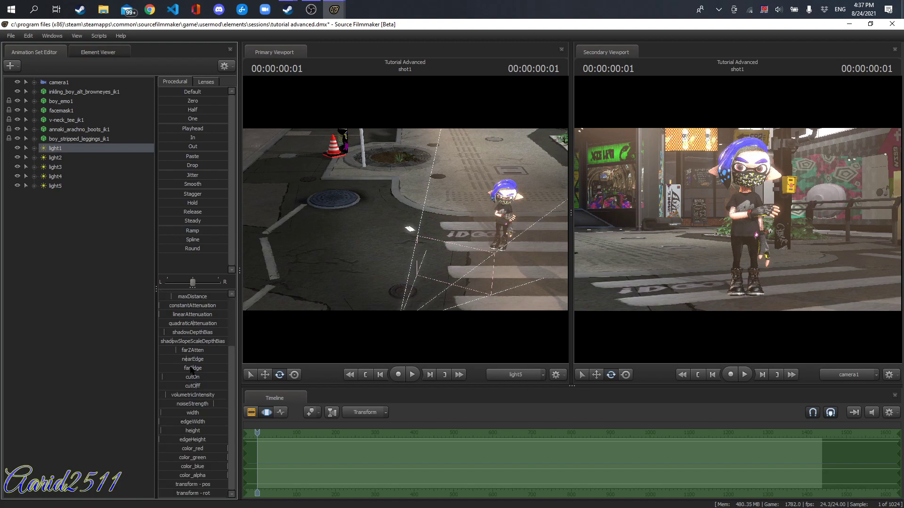
{"action": "left_click", "coordinate": [184, 396]}
{"action": "mouse_move", "coordinate": [177, 395]}
{"action": "left_mouse_down"}
{"action": "mouse_move", "coordinate": [209, 395]}
{"action": "mouse_move", "coordinate": [196, 395]}
{"action": "left_mouse_up"}
{"action": "scroll", "coordinate": [213, 404], "scroll_direction": "up", "scroll_amount": 3}
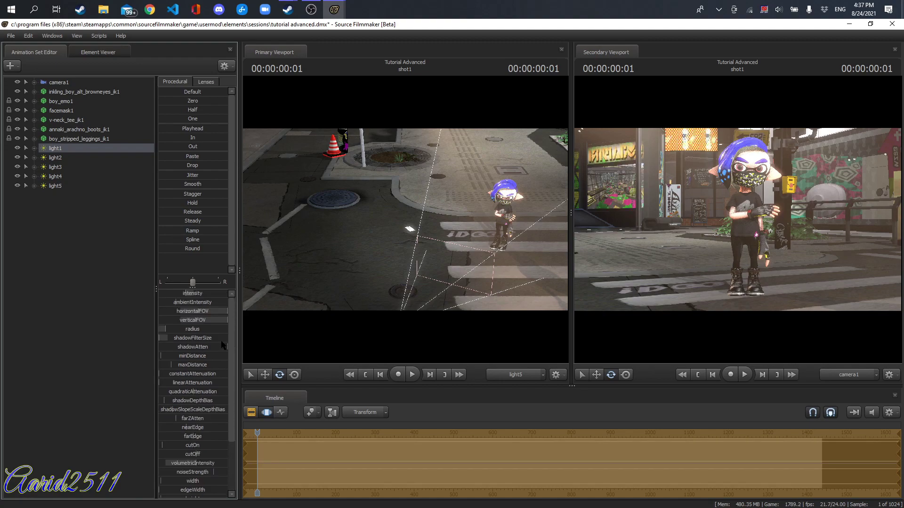
{"action": "mouse_move", "coordinate": [198, 295]}
{"action": "left_mouse_down"}
{"action": "mouse_move", "coordinate": [217, 295]}
{"action": "mouse_move", "coordinate": [190, 294]}
{"action": "left_mouse_up"}
- Switch to the Clip Editor, review and accept the progressive refinement settings, and examine the refined camera1 shot
{"action": "left_click", "coordinate": [252, 412]}
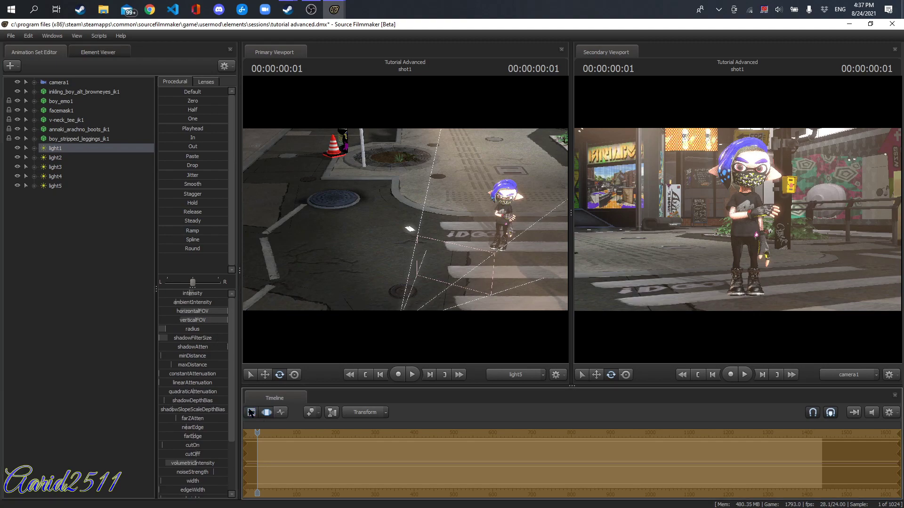
{"action": "right_click", "coordinate": [672, 222]}
{"action": "left_click", "coordinate": [691, 227]}
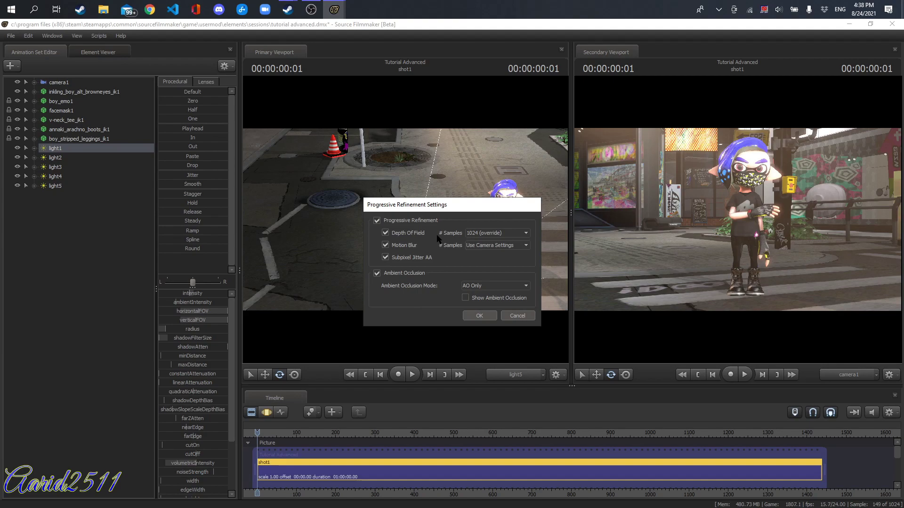
{"action": "left_click", "coordinate": [480, 316]}
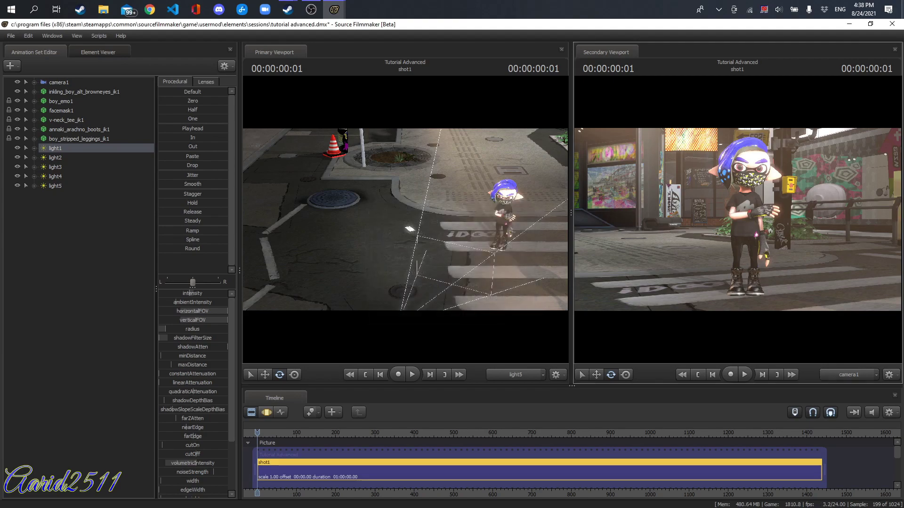